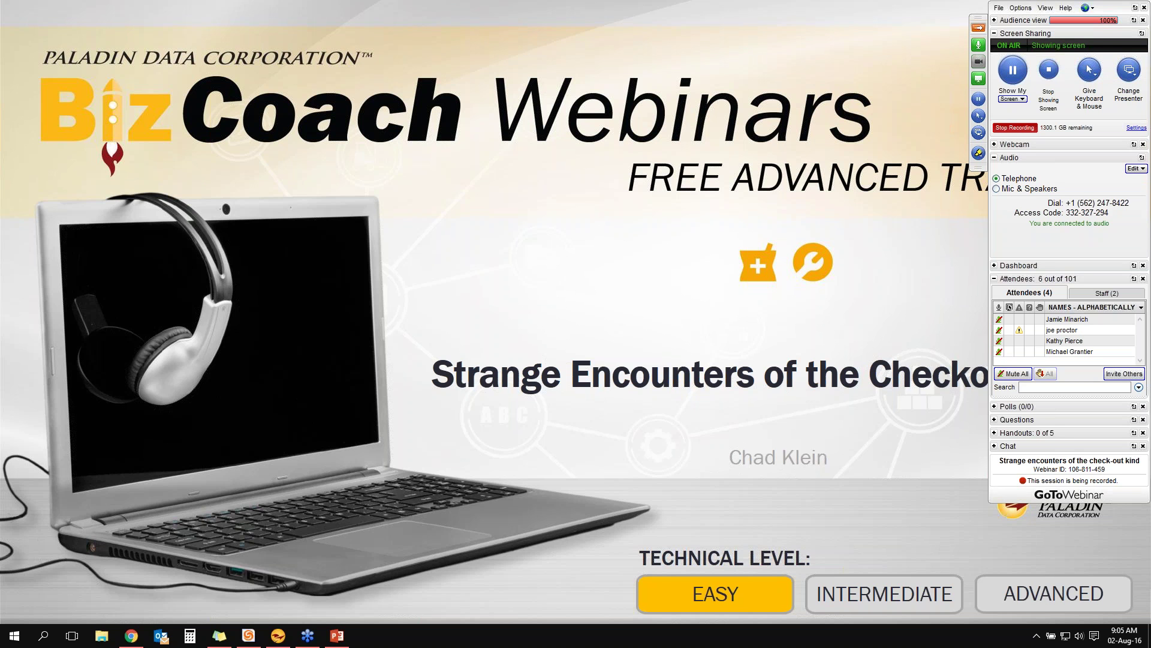
# Advance from the title slide to the Agenda slide listing cash processes and checkout topics
pyautogui.press('Right')
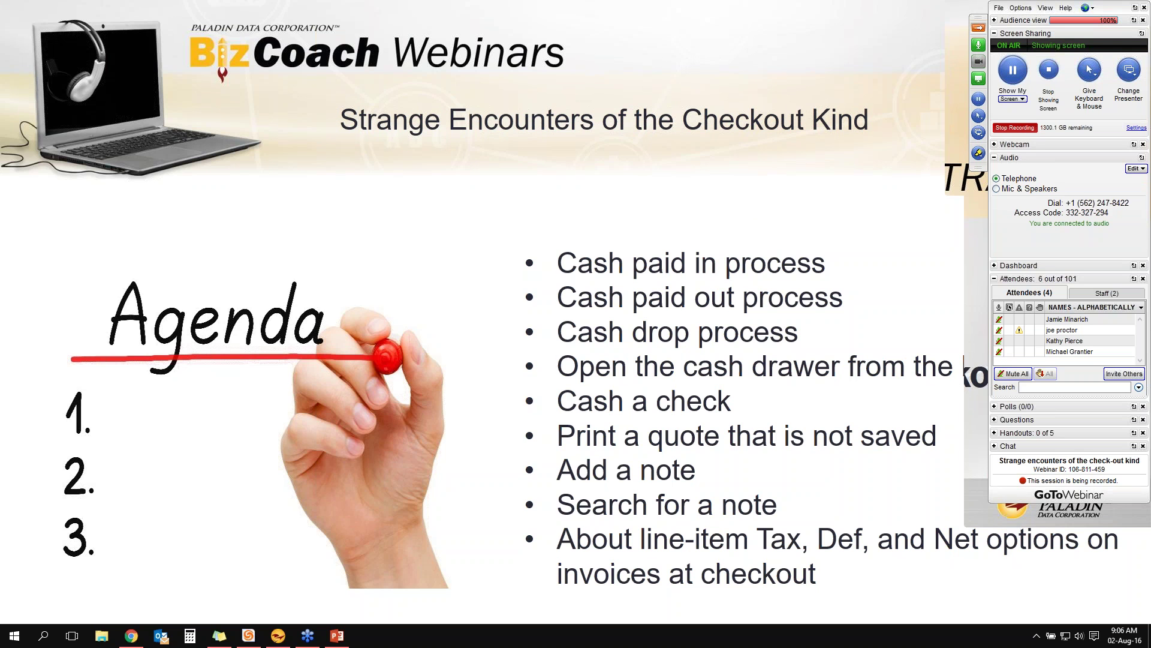
# Move on to the 'Cash paid in' slide with its five steps
pyautogui.press('Right')
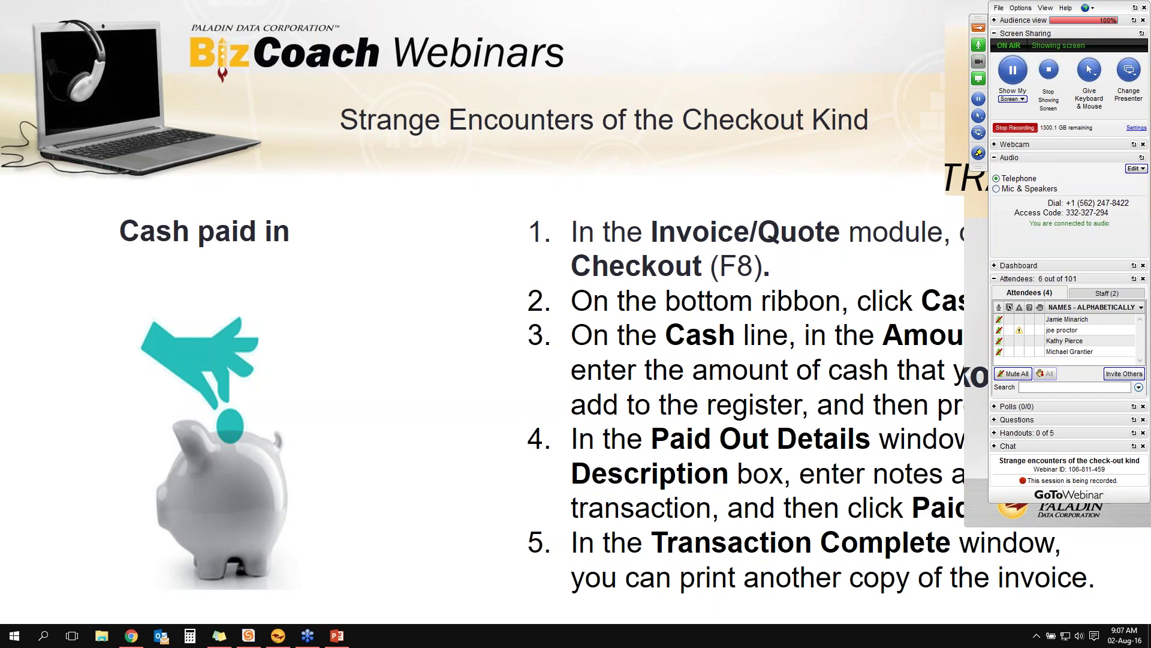
# Move on to the 'Cash paid out' slide with its five steps
pyautogui.press('Right')
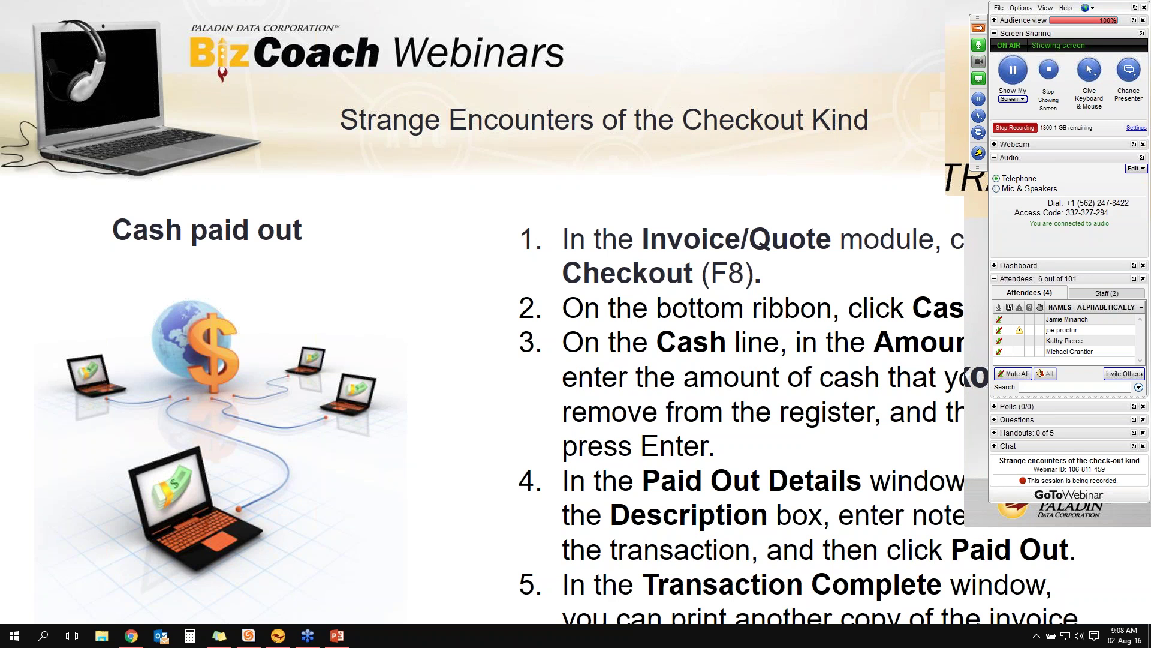
# Move on to the 'Cash drop' slide with its five manager-approval steps
pyautogui.press('Right')
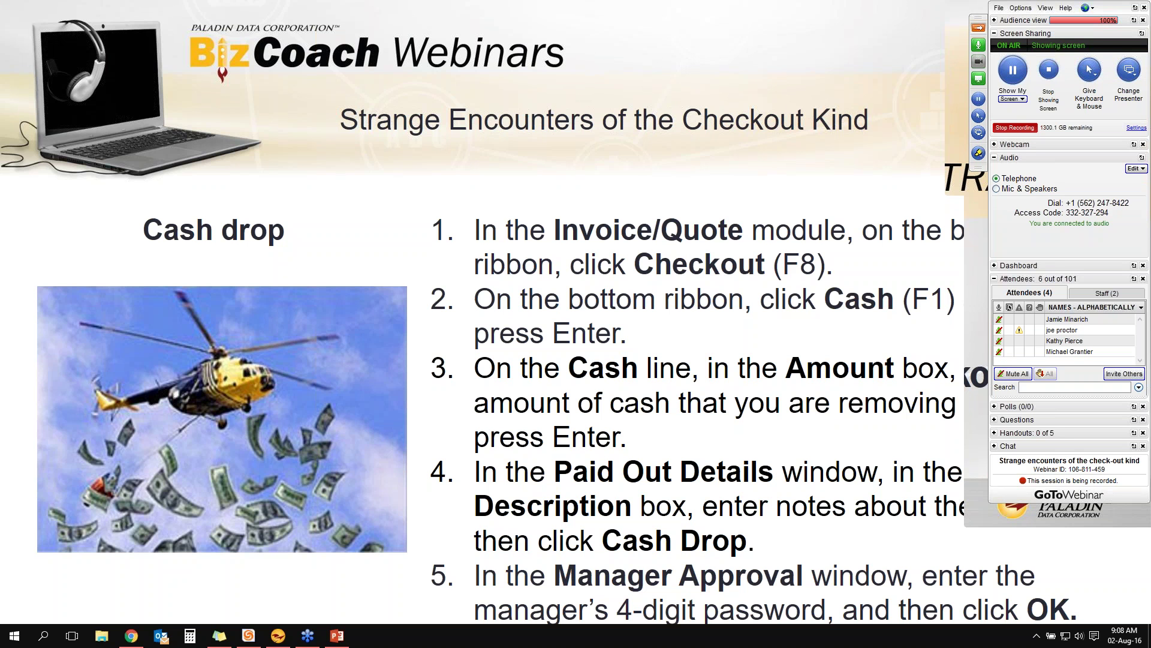
# Move on to the 'Cash a check' slide with its six steps
pyautogui.press('Right')
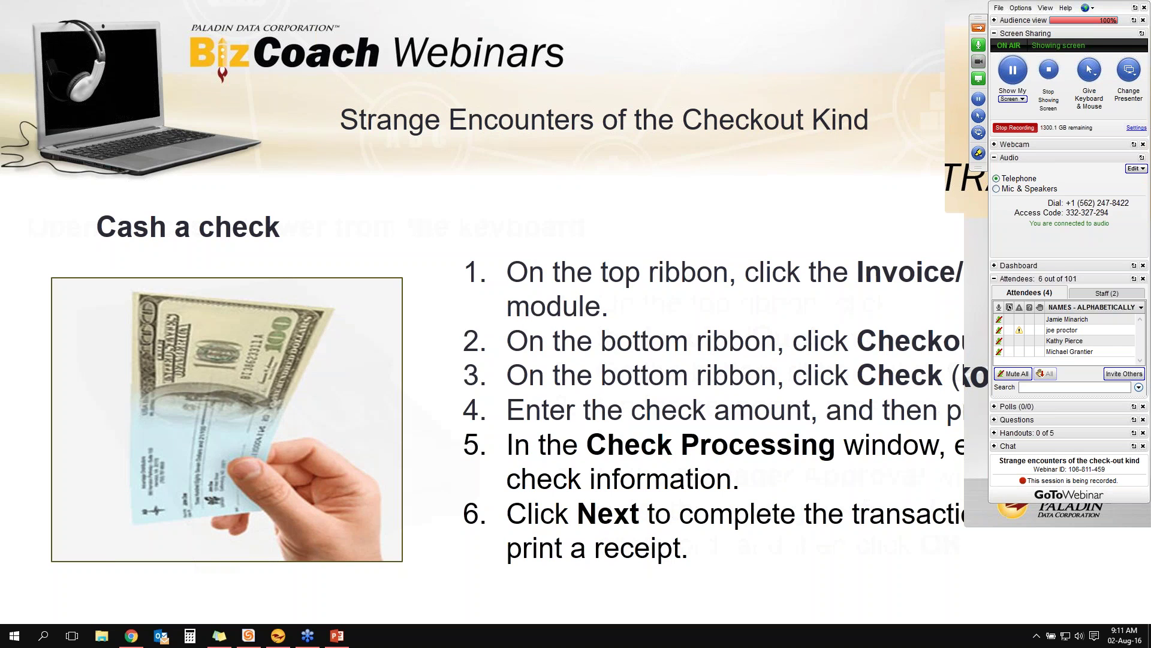
# Move on to the 'Open the cash drawer from the keyboard' slide
pyautogui.press('Right')
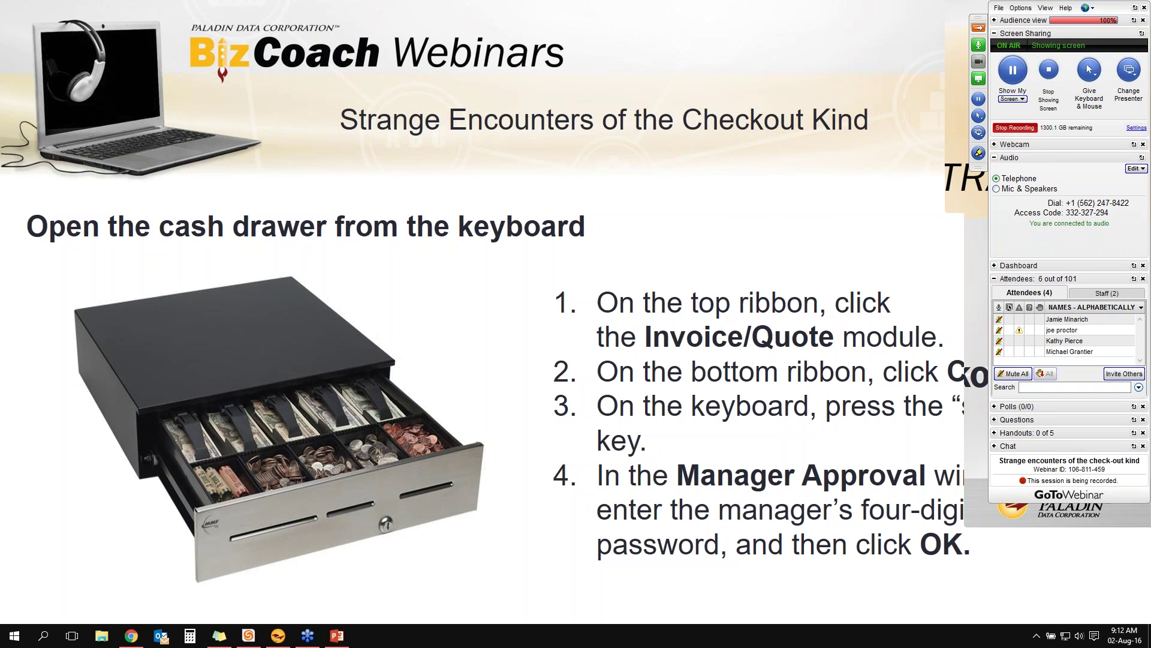
# Move on to the 'Print a quote that is not saved' slide
pyautogui.press('Right')
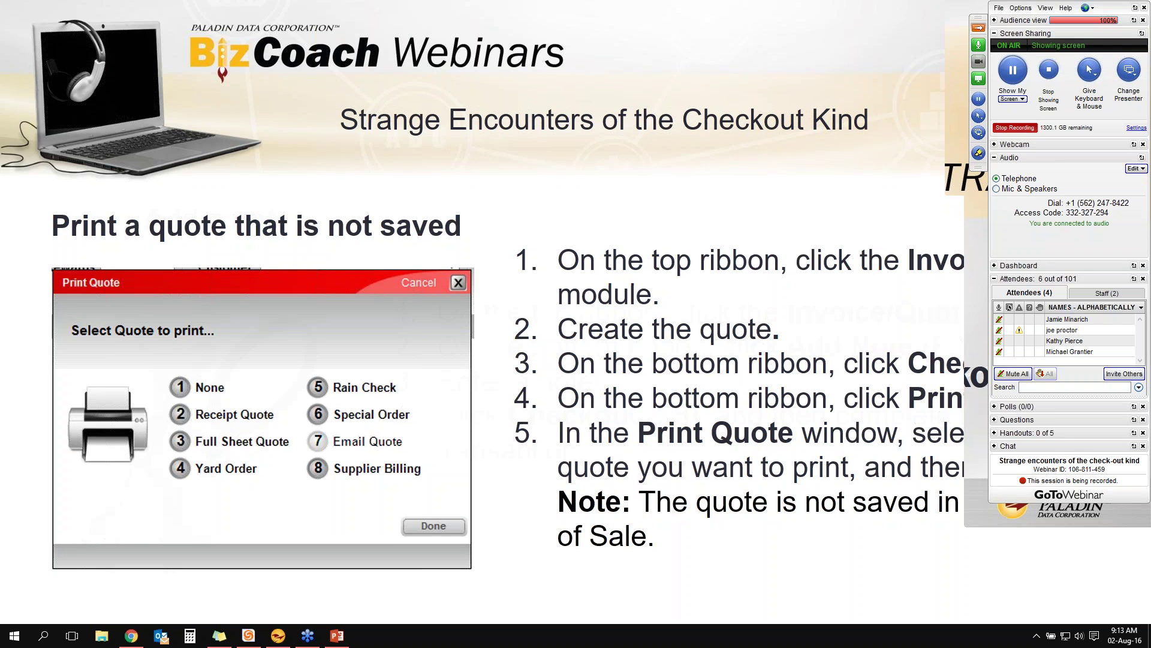
# Move on to the 'Add a note' slide with its four steps
pyautogui.press('Right')
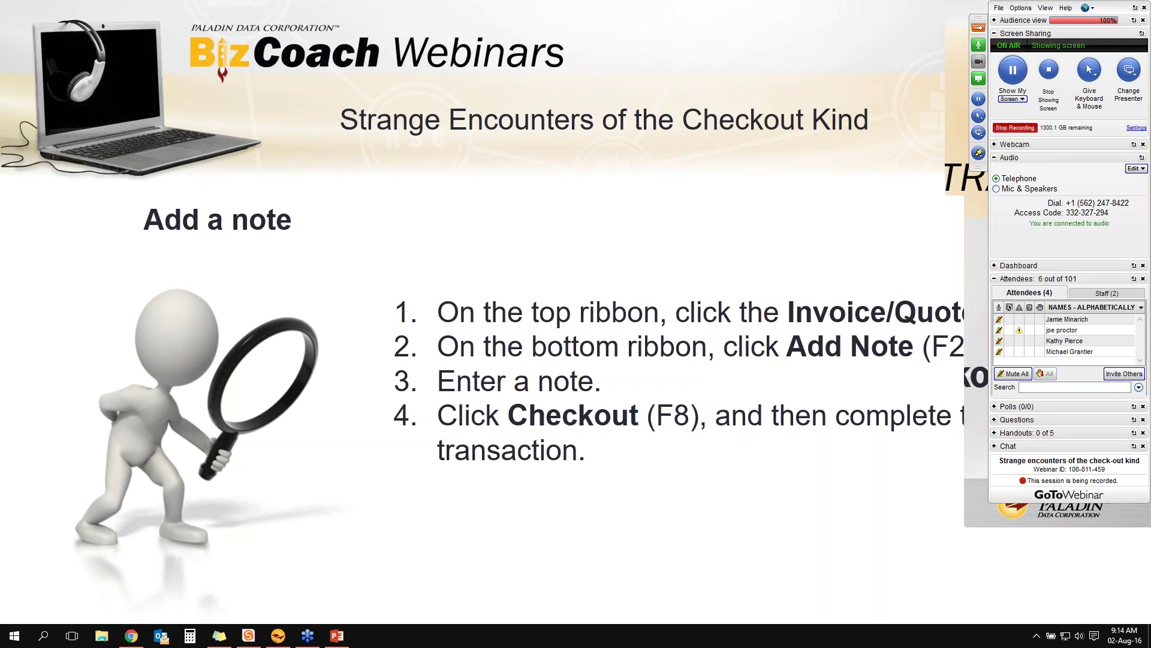
# Move on to the 'Search for a note' slide with its seven report-search steps
pyautogui.press('Right')
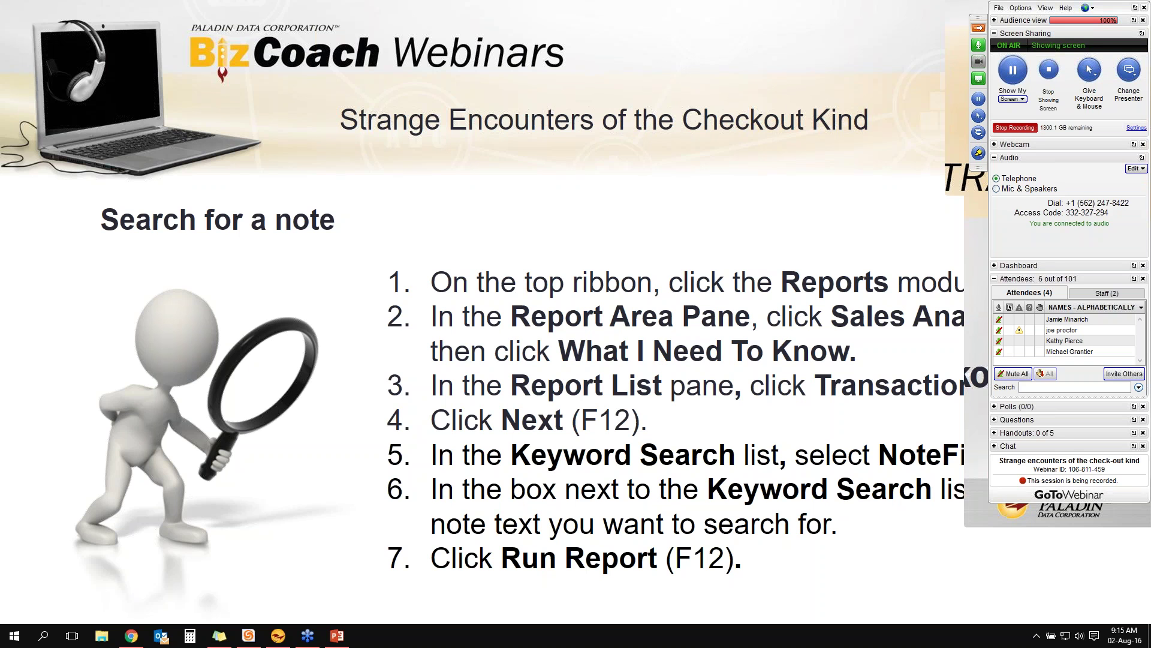
# Move on to the 'About line-item Tax, Def, and Net options' slide
pyautogui.press('Right')
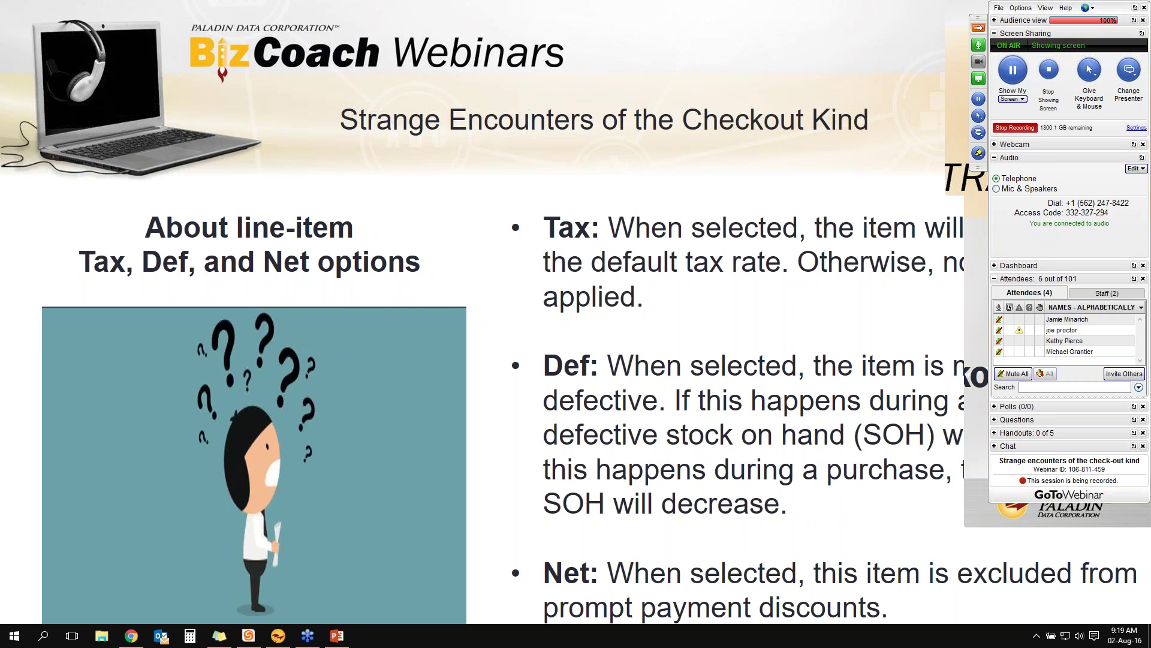
# Advance the webinar slideshow to the 'Cash paid in' slide, then return to Paladin Point of Sale
pyautogui.press('Home')
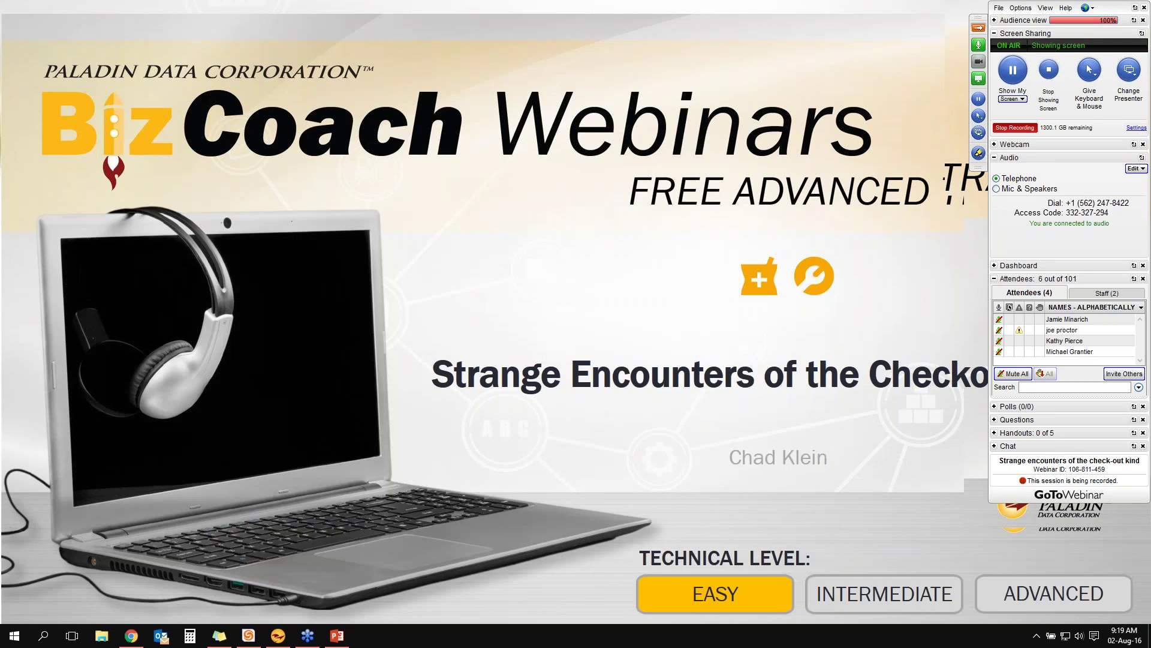
pyautogui.press('Right')
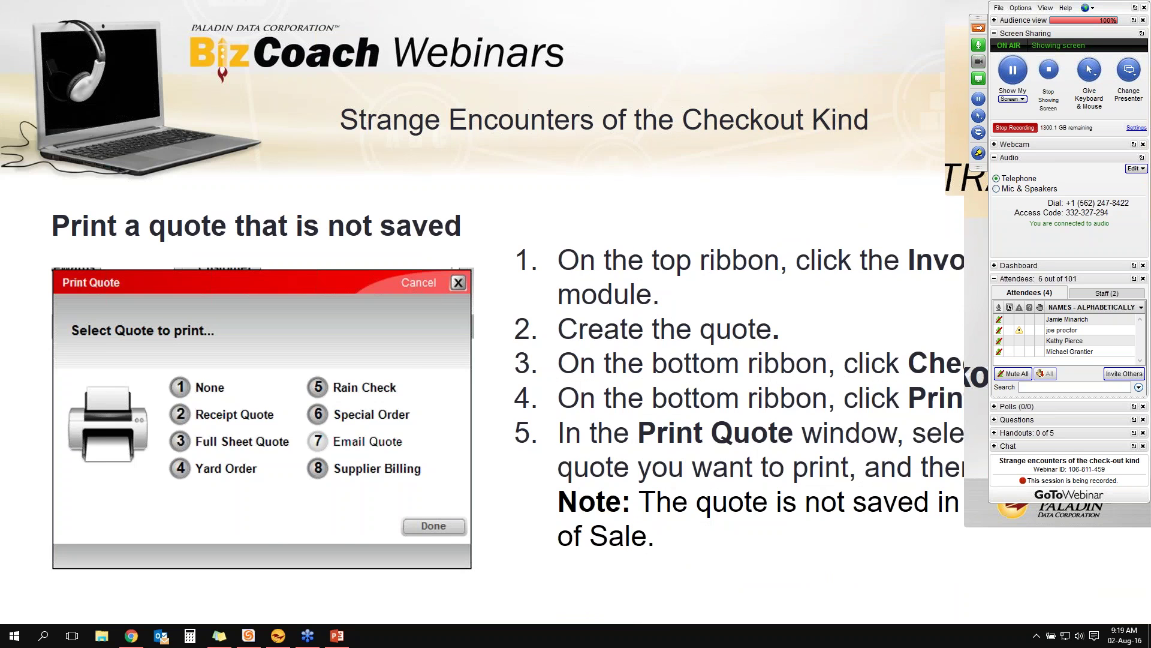
pyautogui.press('Right')
pyautogui.press('Right')
pyautogui.press('Right')
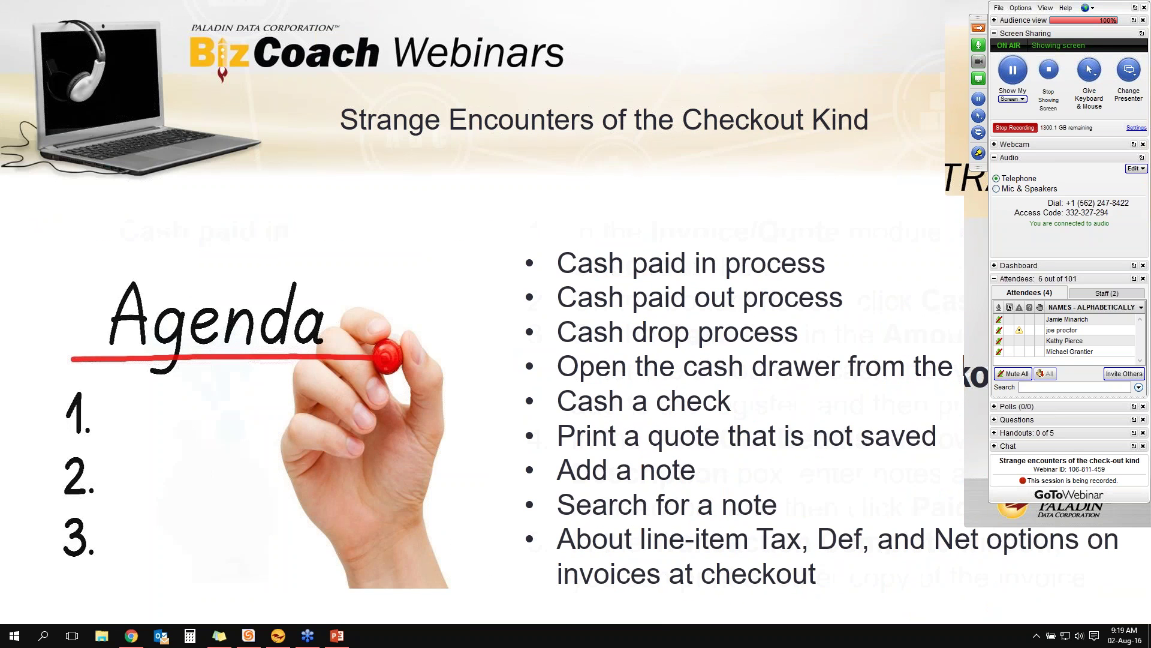
pyautogui.press('Right')
pyautogui.hotkey('alt', 'Tab')
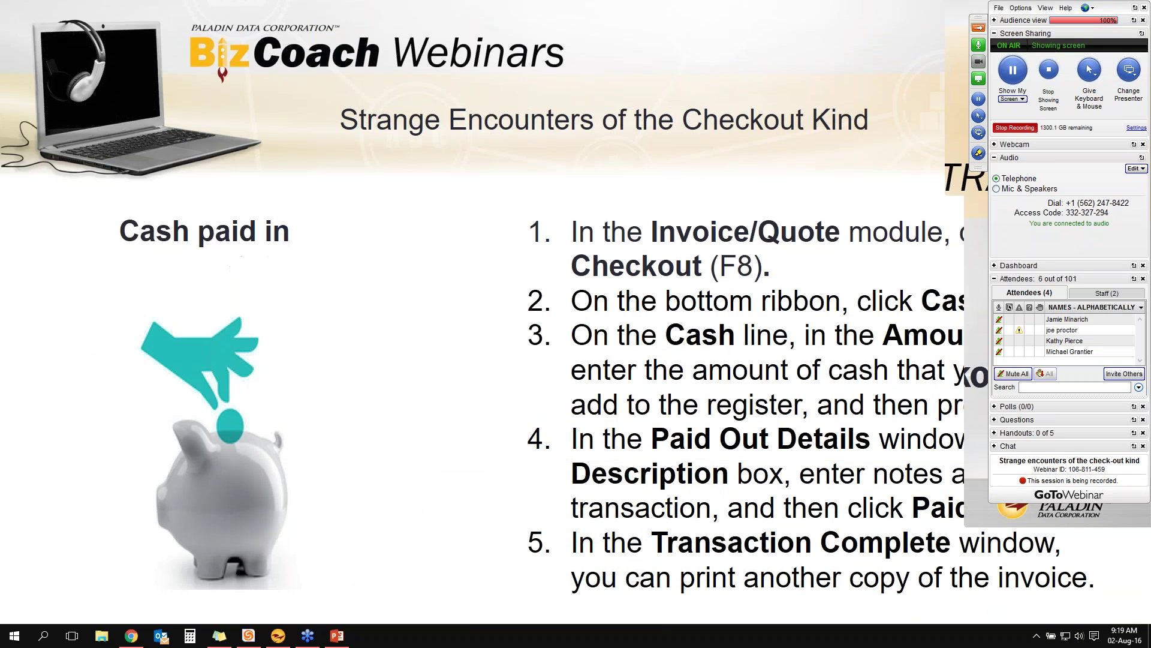
pyautogui.hotkey('alt', 'Tab')
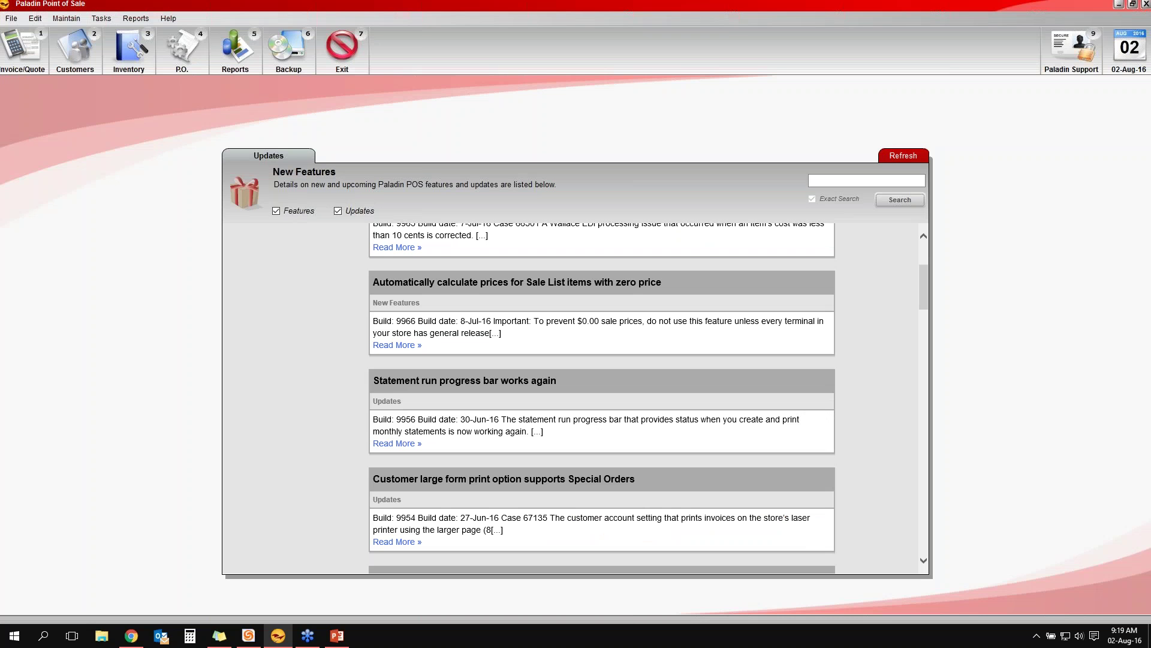
# Start a new blank invoice from the Invoice/Quote module
pyautogui.click(16, 56)
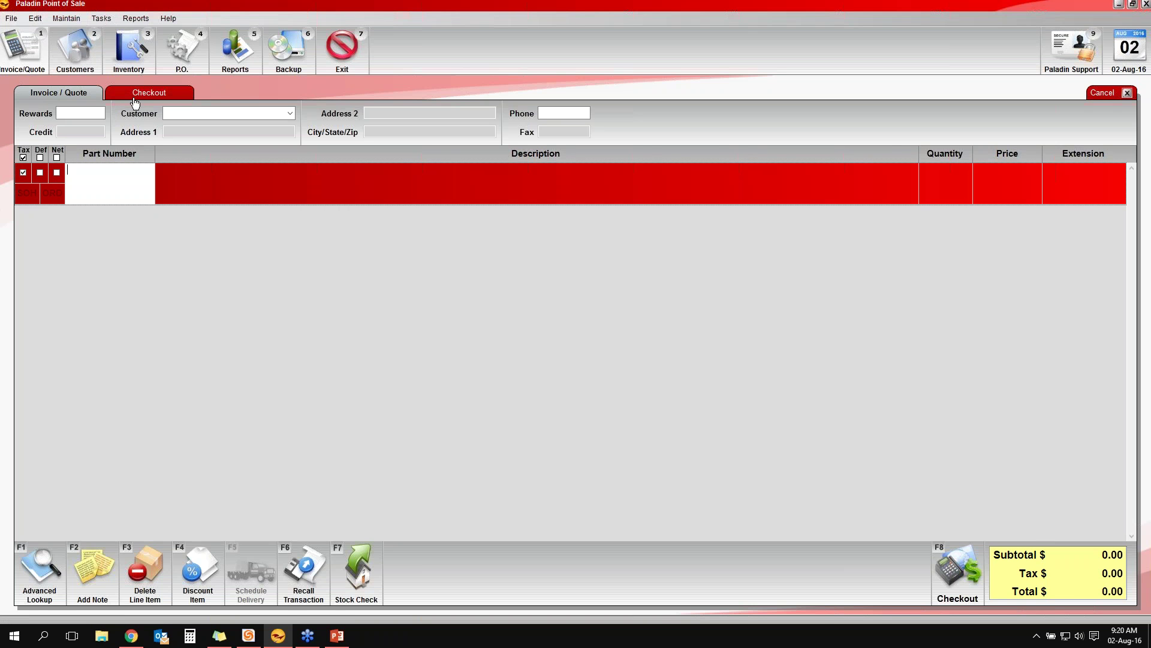
# Record $100.00 cash paid in described as 'start up cash' and complete the transaction without printing
pyautogui.click(143, 99)
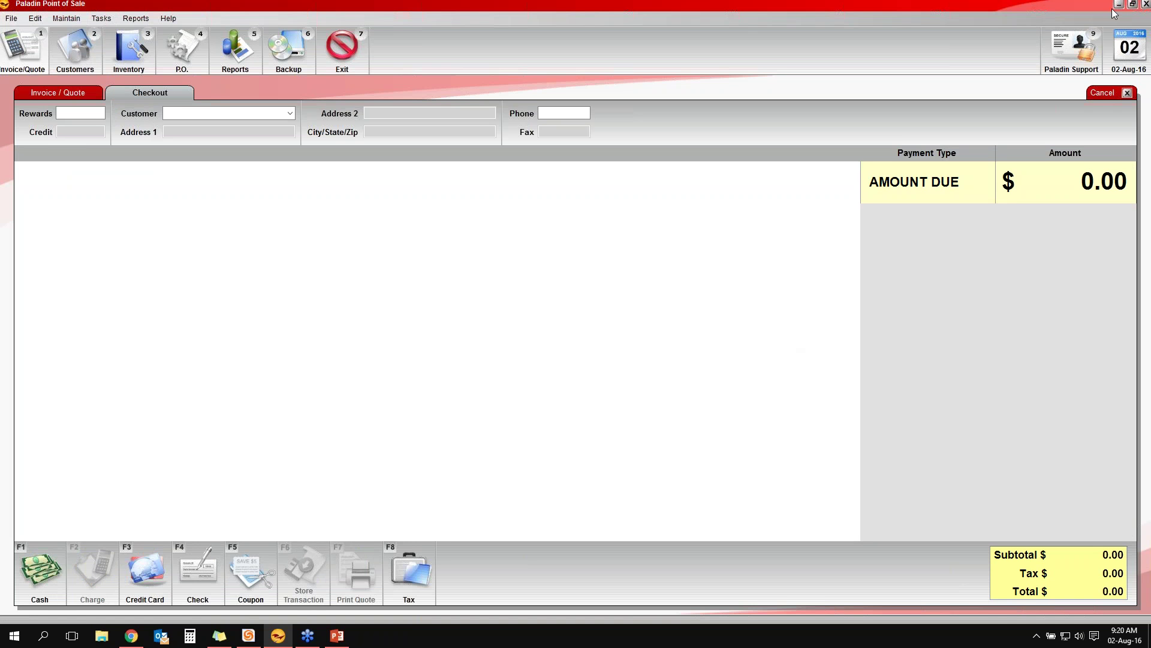
pyautogui.click(48, 543)
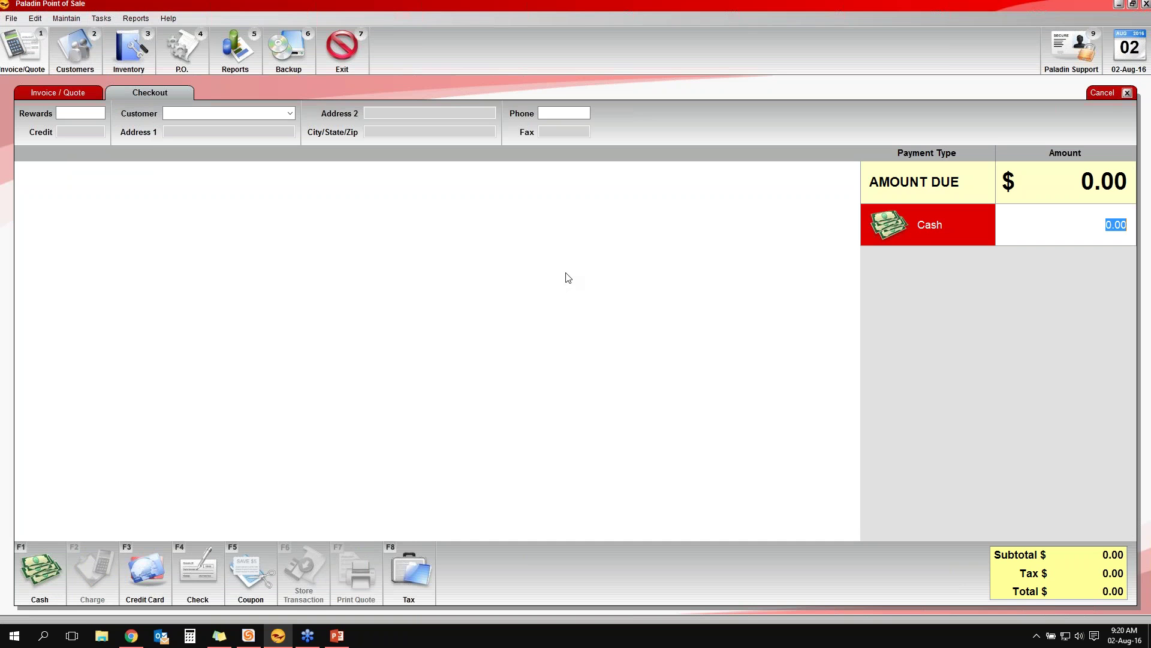
pyautogui.write('100')
pyautogui.press('Return')
pyautogui.write('start up cash')
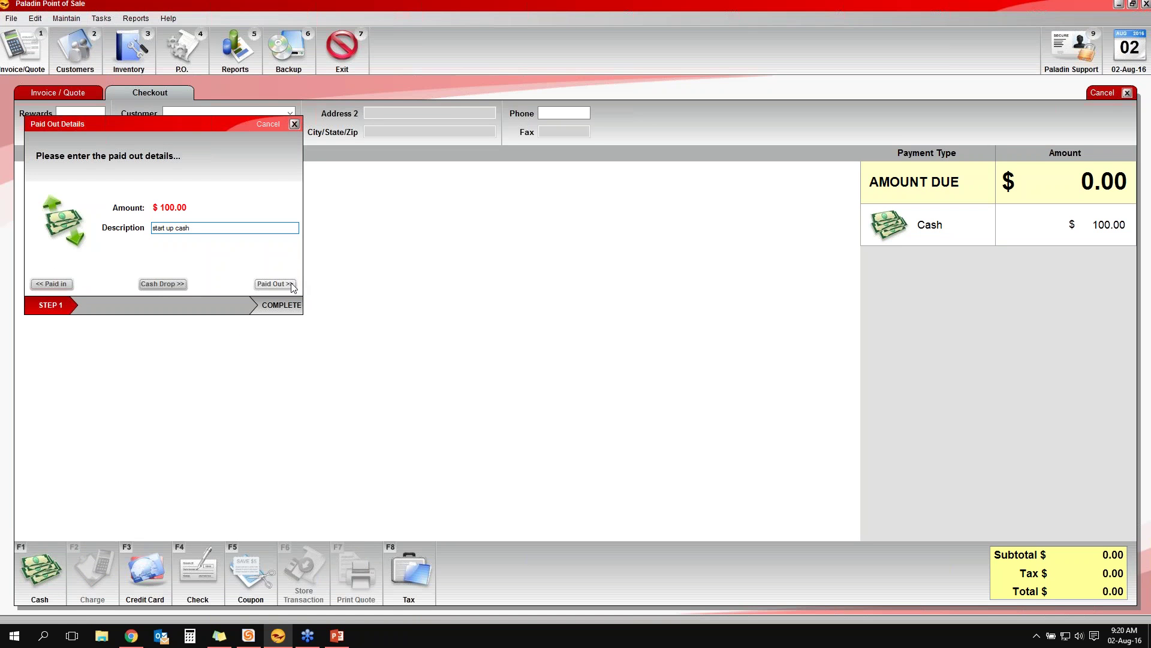
pyautogui.click(163, 284)
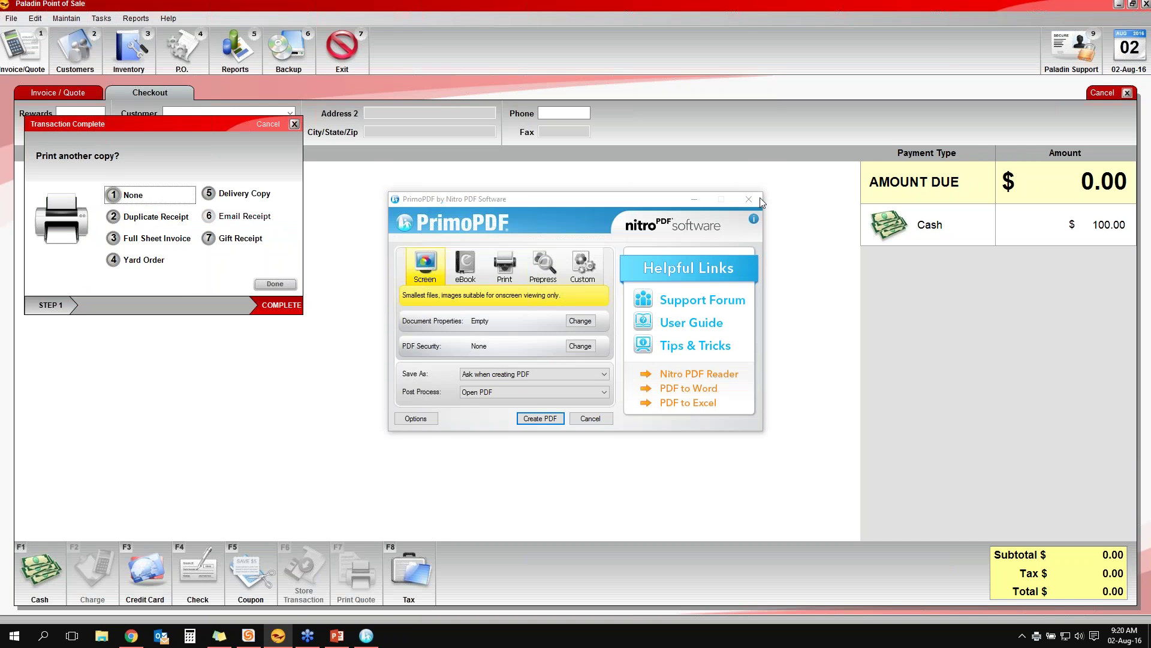
pyautogui.click(759, 198)
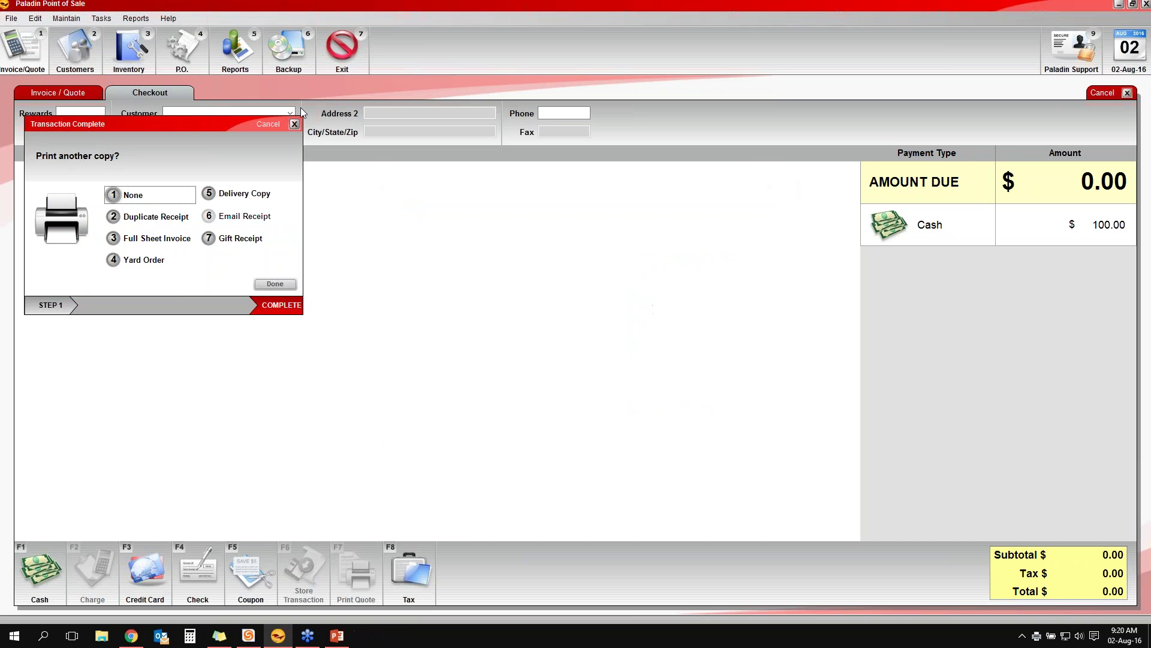
pyautogui.press('Return')
# Record a $100 cash paid out described as 'pizza party cause I love my employee's'
pyautogui.press('F8')
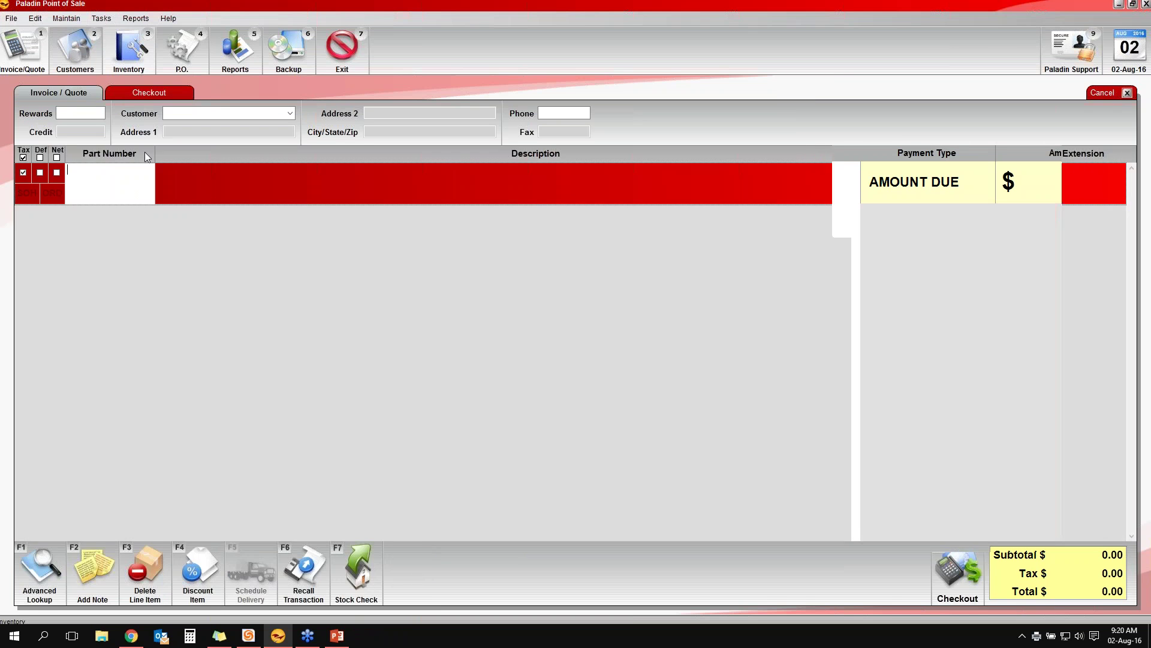
pyautogui.press('F1')
pyautogui.write('100')
pyautogui.press('Return')
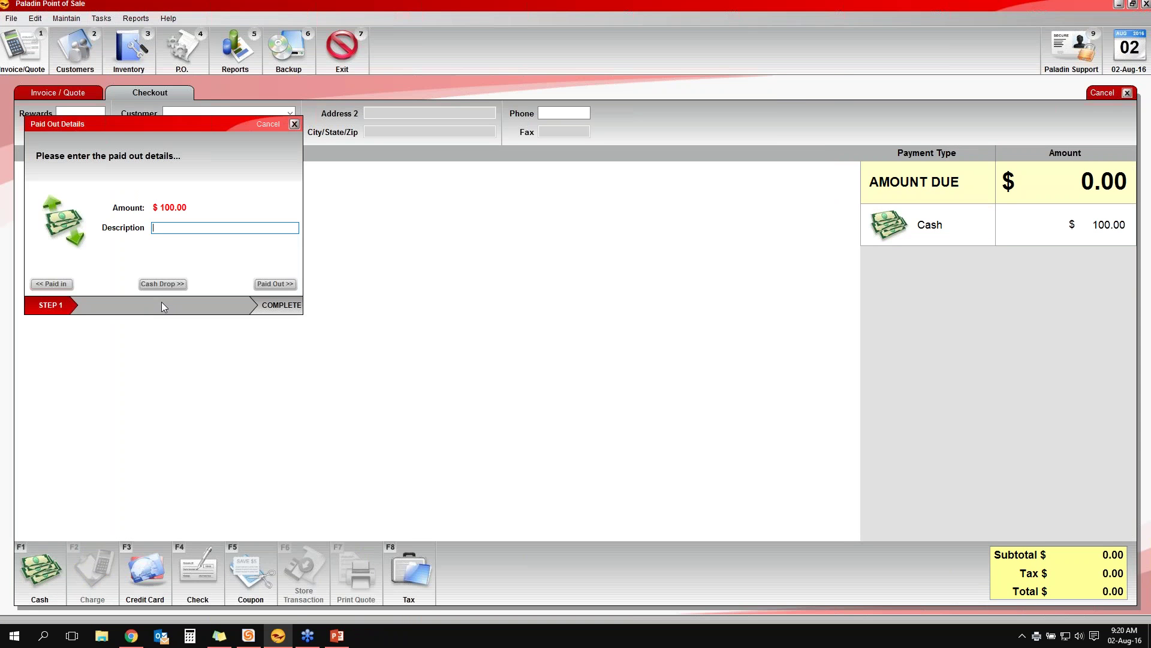
pyautogui.write("pizza party cause I love my employee's")
pyautogui.click(289, 286)
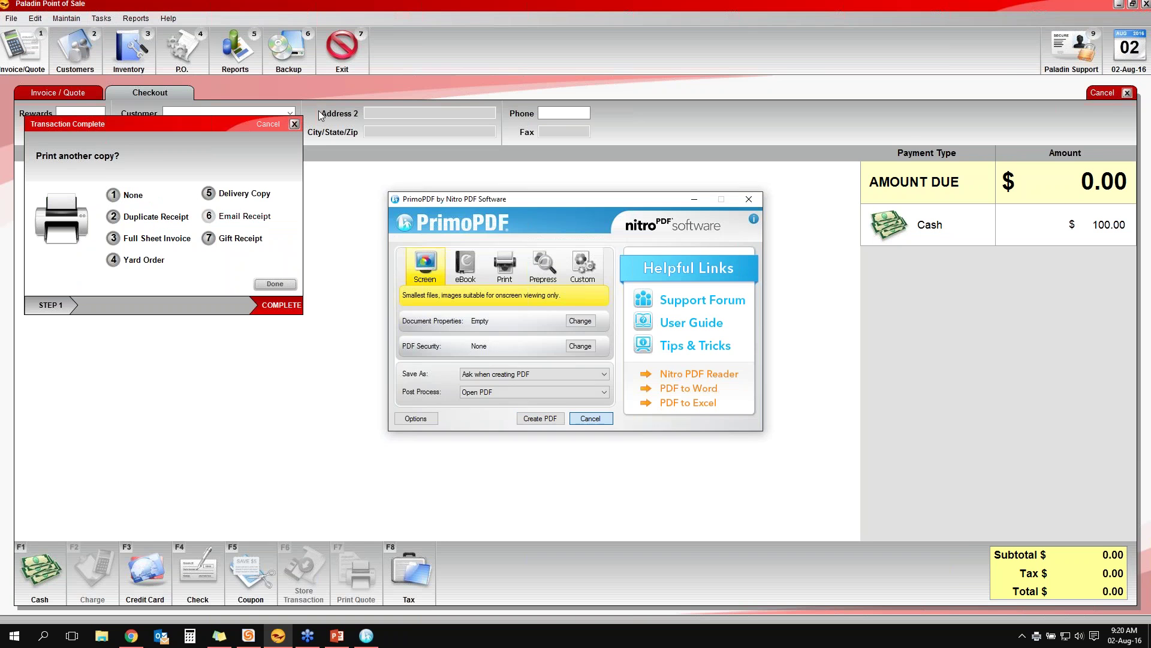
pyautogui.press('Escape')
pyautogui.press('Escape')
pyautogui.press('F8')
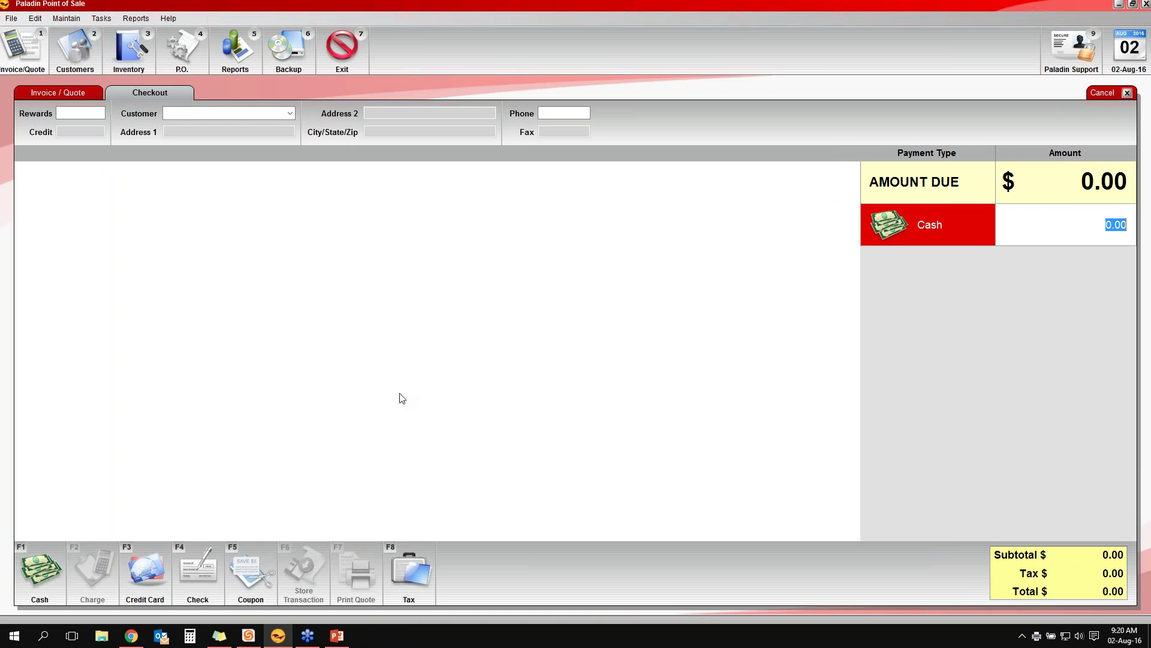
# Record the $100 cash amount as a cash drop, approved with the manager password
pyautogui.write('100')
pyautogui.press('Return')
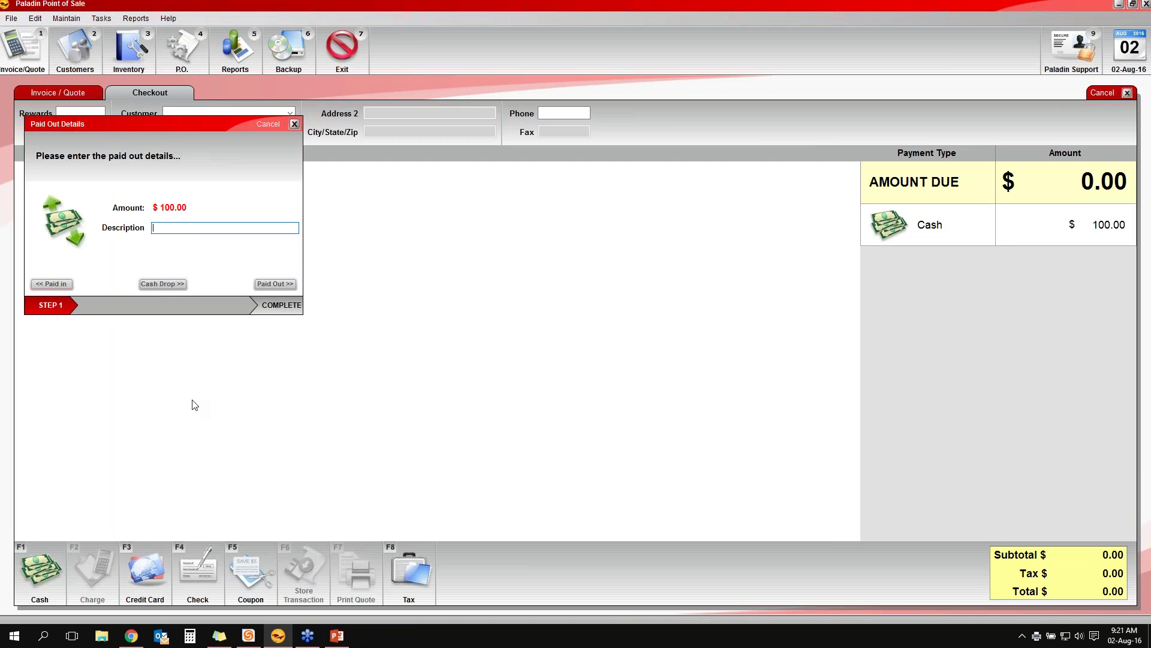
pyautogui.click(159, 286)
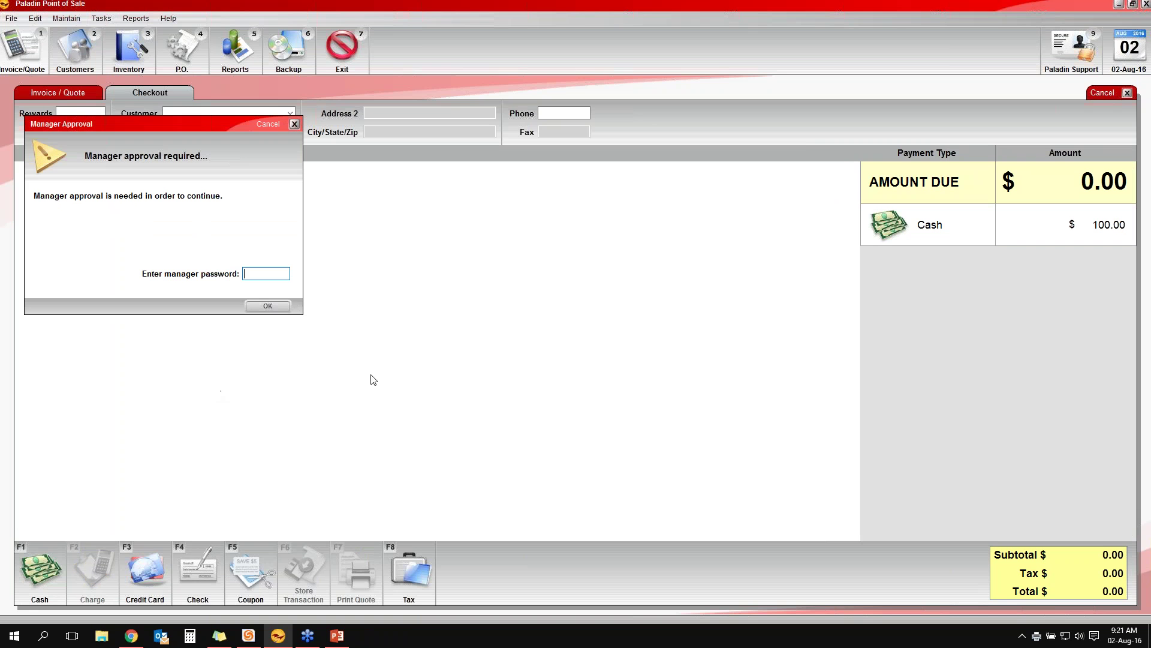
pyautogui.write('12')
pyautogui.press('BackSpace')
pyautogui.press('BackSpace')
pyautogui.write('1234')
pyautogui.press('Return')
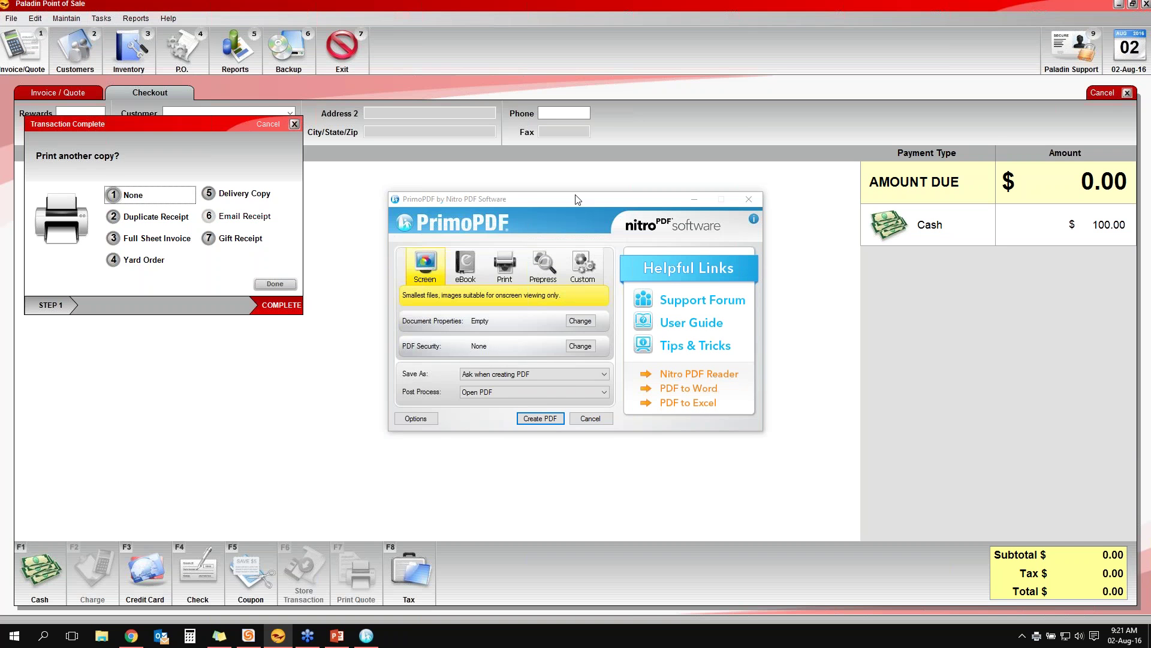
# Close the PDF print window and finish the transaction without printing extra copies
pyautogui.moveTo(578, 199); pyautogui.dragTo(559, 195)
pyautogui.press('Escape')
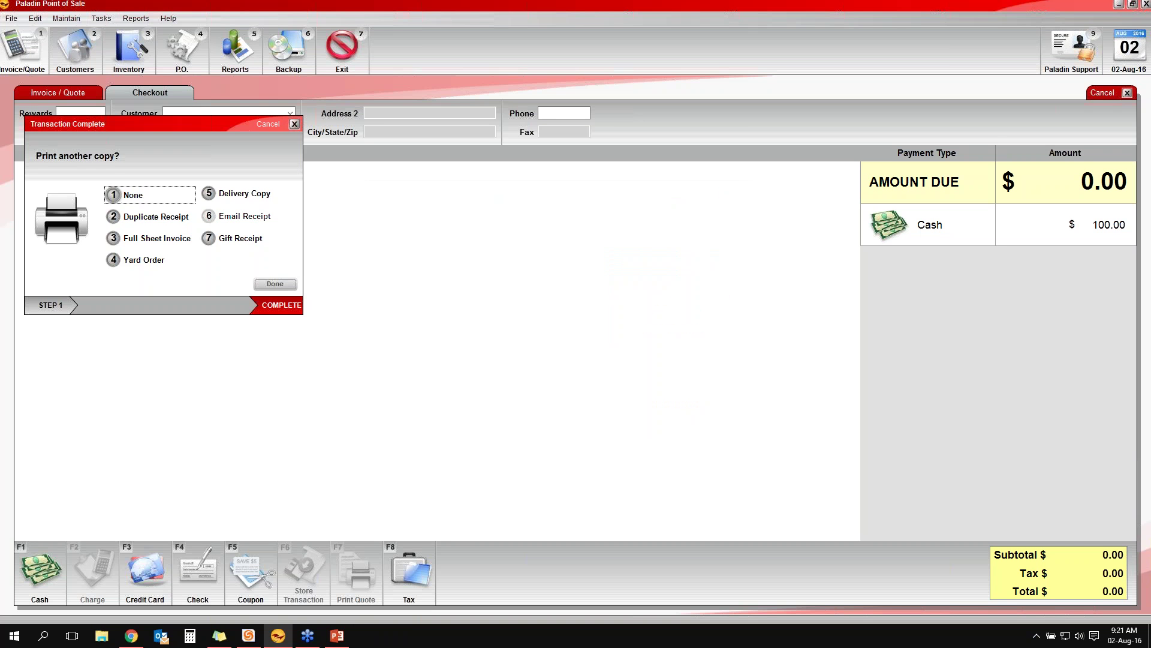
pyautogui.press('Return')
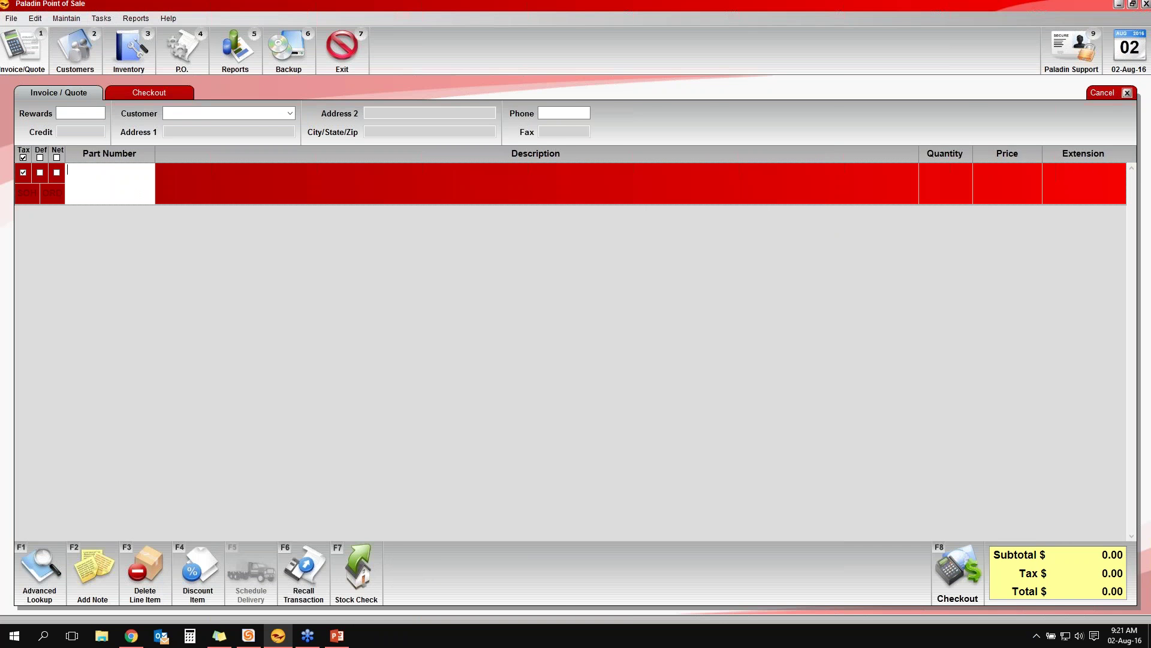
# Advance the webinar slides to 'Cash a check', then return to the blank invoice in Paladin
pyautogui.hotkey('alt', 'Tab')
pyautogui.press('Right')
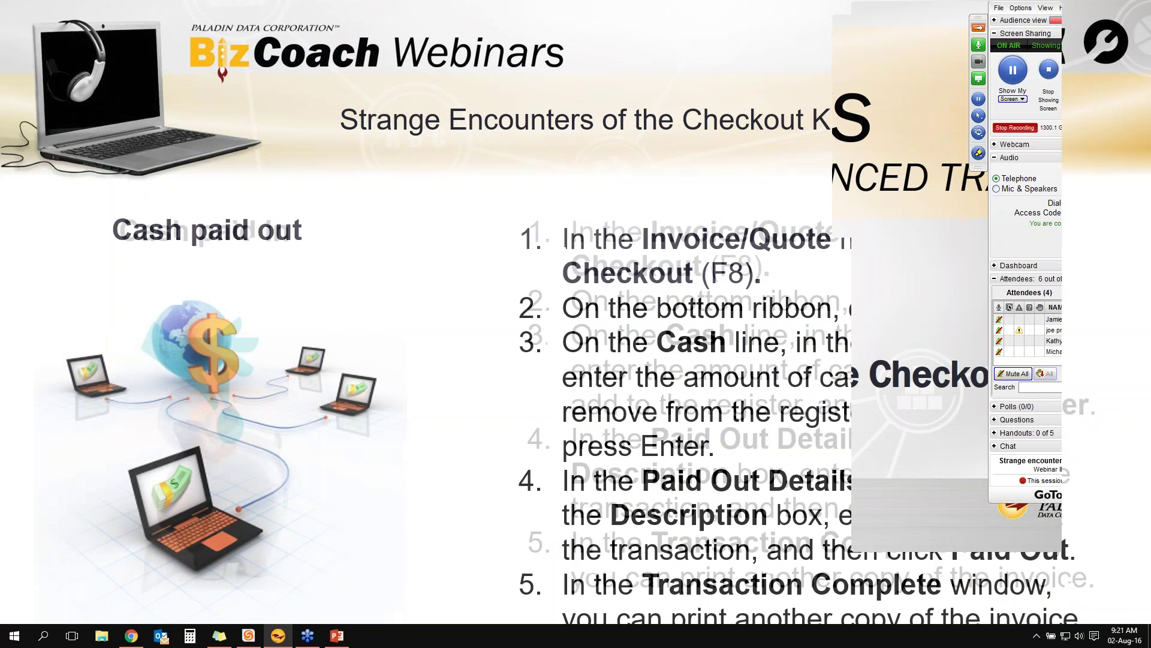
pyautogui.press('Right')
pyautogui.press('Right')
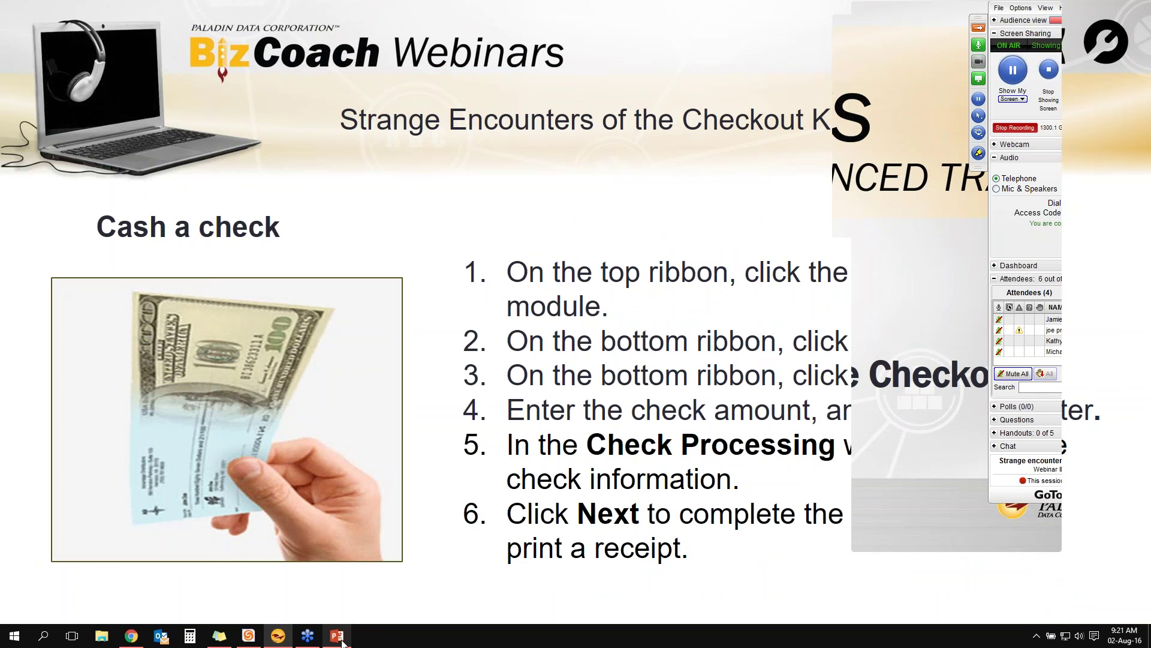
pyautogui.click(337, 636)
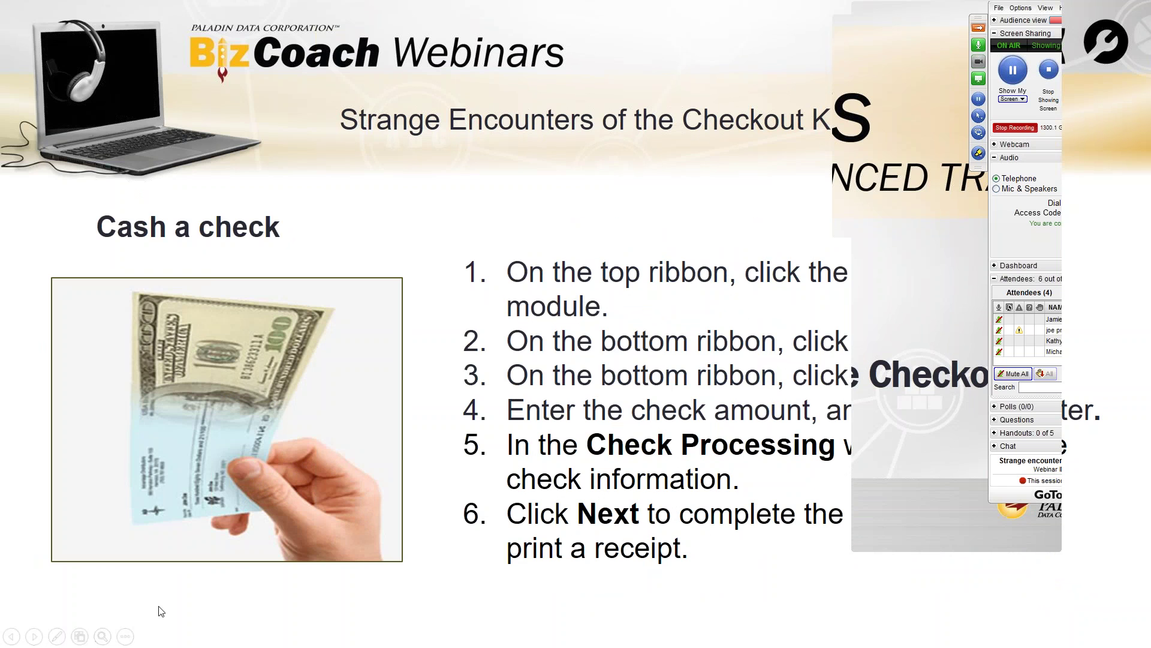
pyautogui.hotkey('alt', 'Tab')
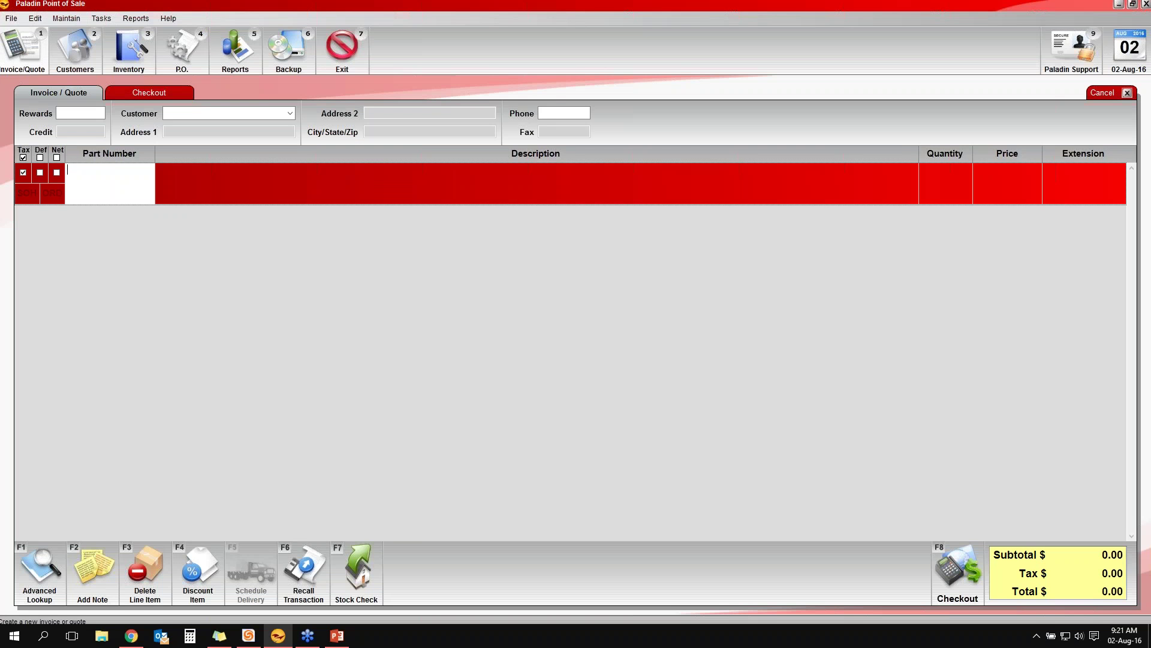
# At checkout, enter a $350 check payment on the empty sale
pyautogui.press('F8')
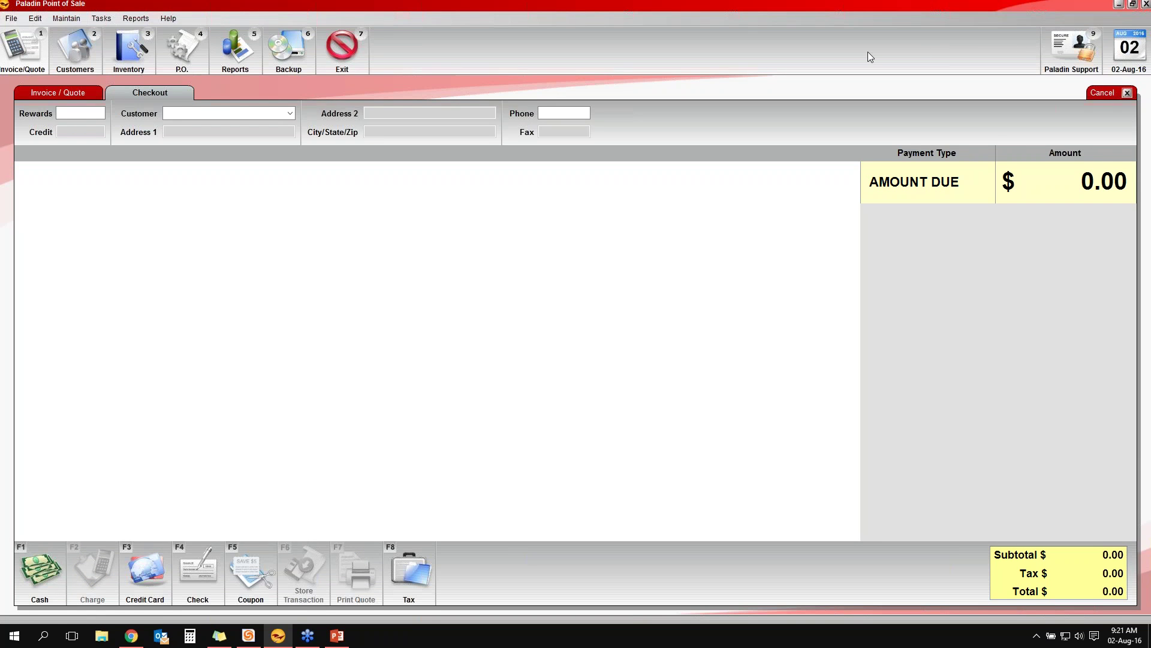
pyautogui.press('F4')
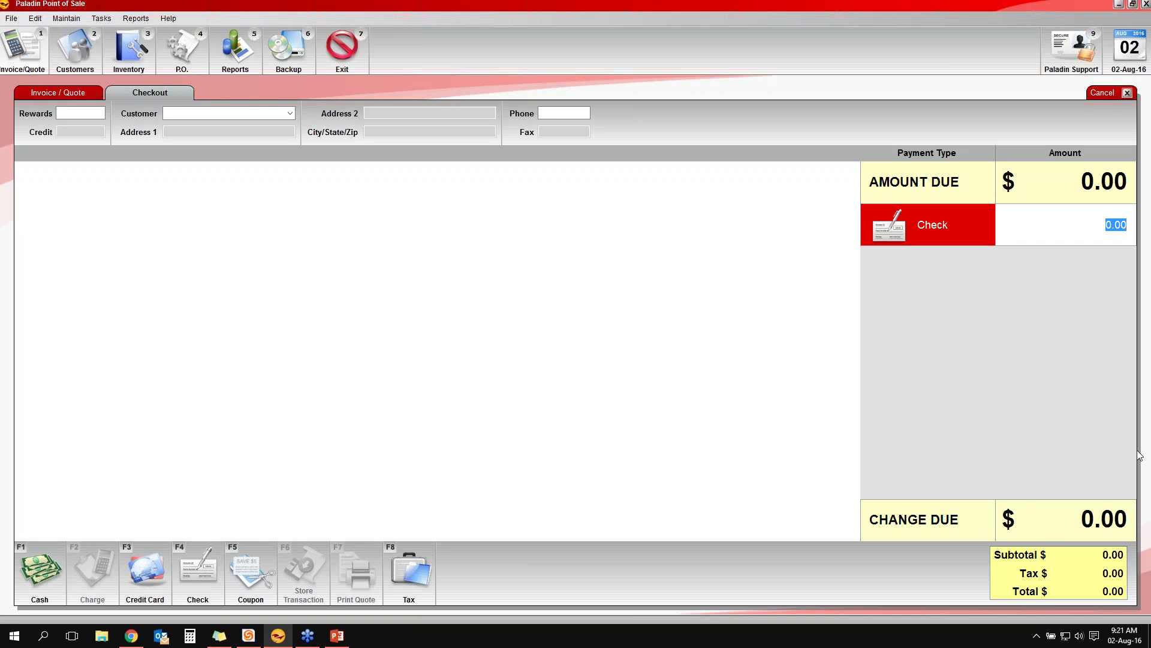
pyautogui.write('350')
pyautogui.press('Return')
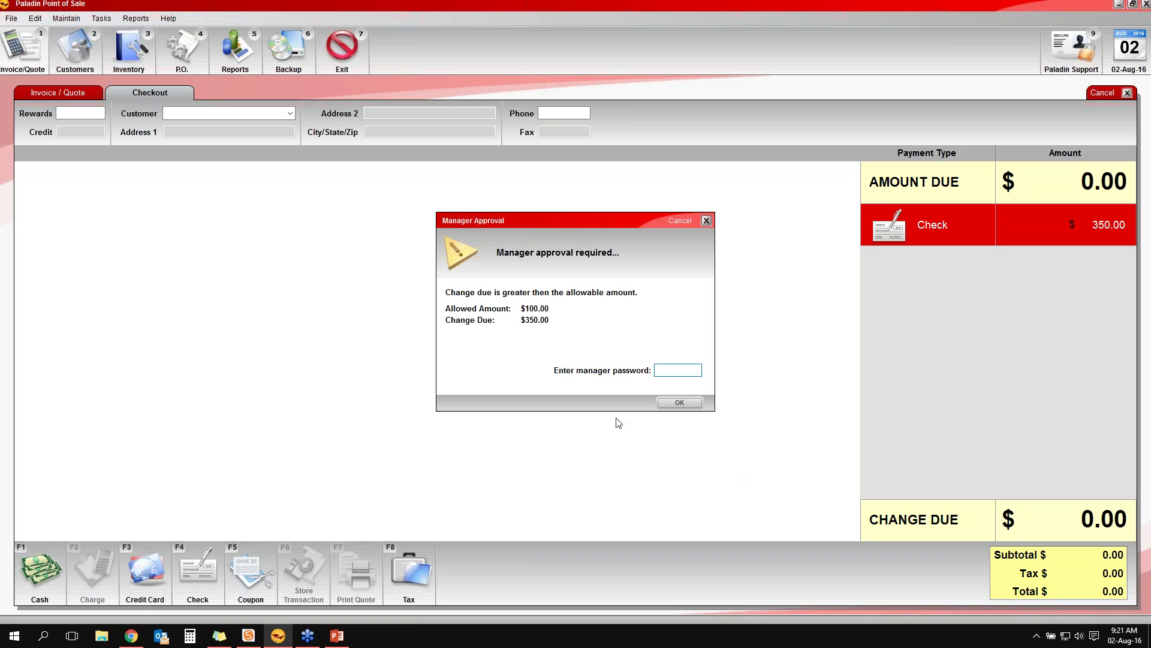
# Approve with the manager password and cash check number 1234, entering the name on the check
pyautogui.write('paladin')
pyautogui.press('Return')
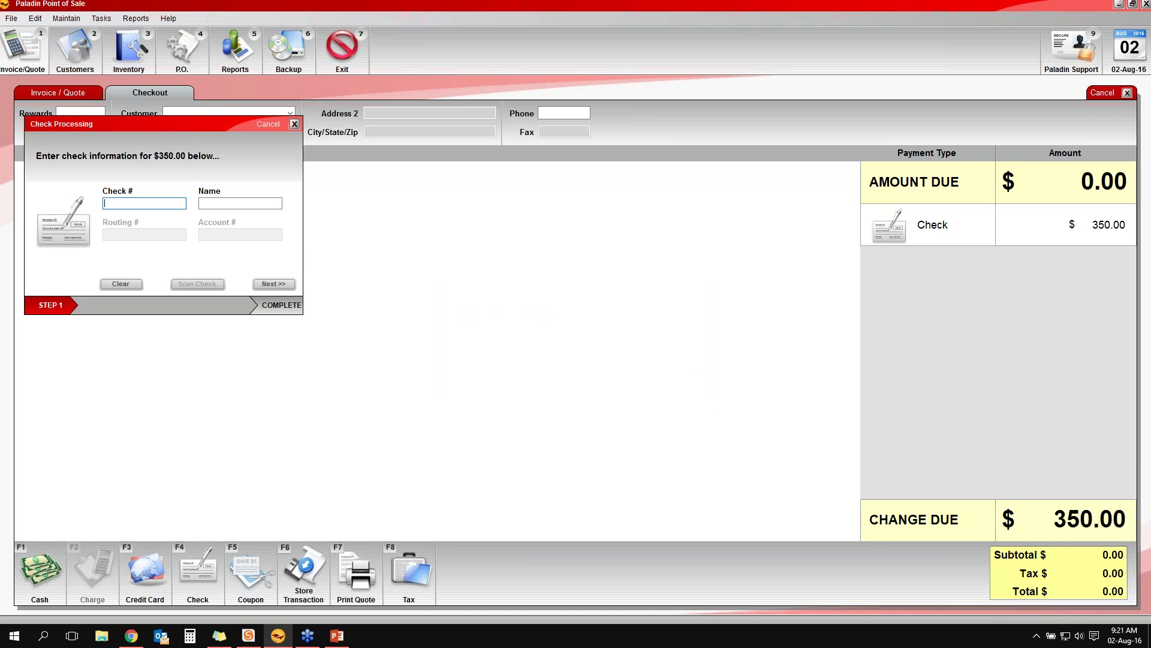
pyautogui.write('1234')
pyautogui.press('Tab')
pyautogui.write('Cham')
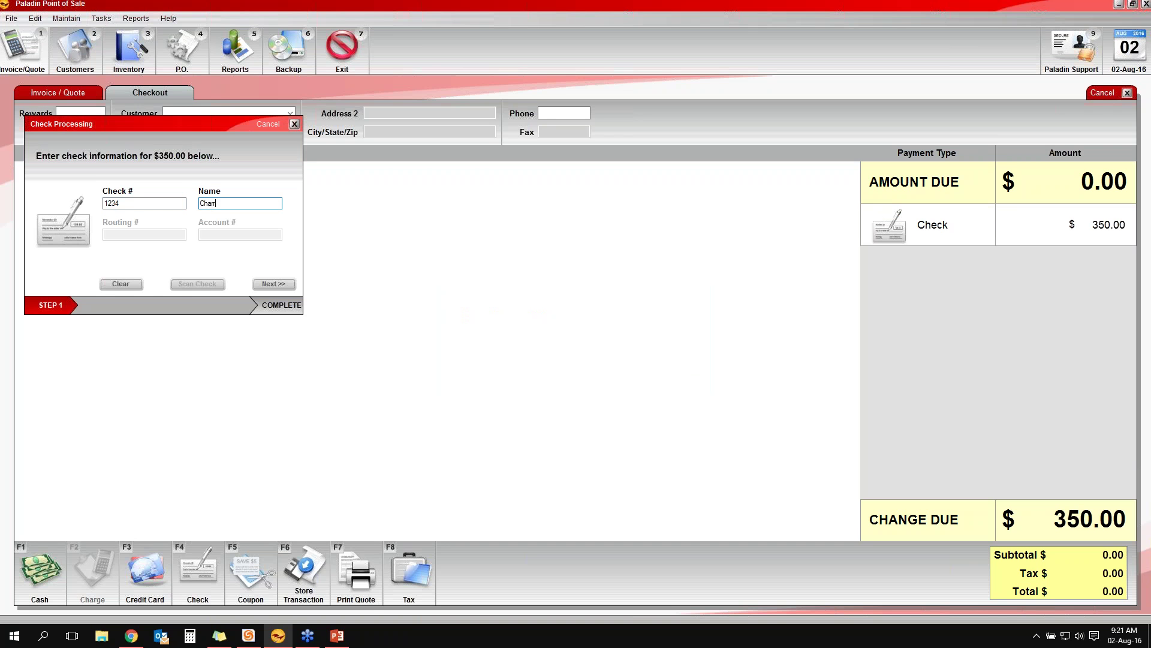
pyautogui.write('rocks')
pyautogui.click(285, 288)
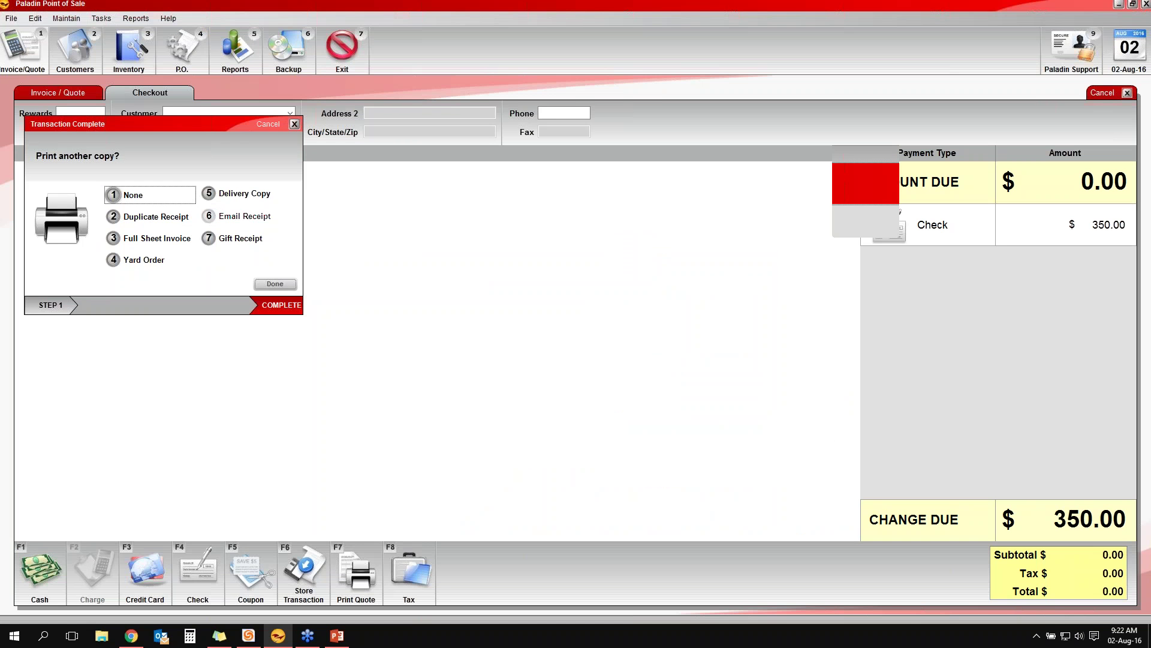
# Close the finished transaction, start a new invoice, and request opening the cash drawer at checkout
pyautogui.press('Return')
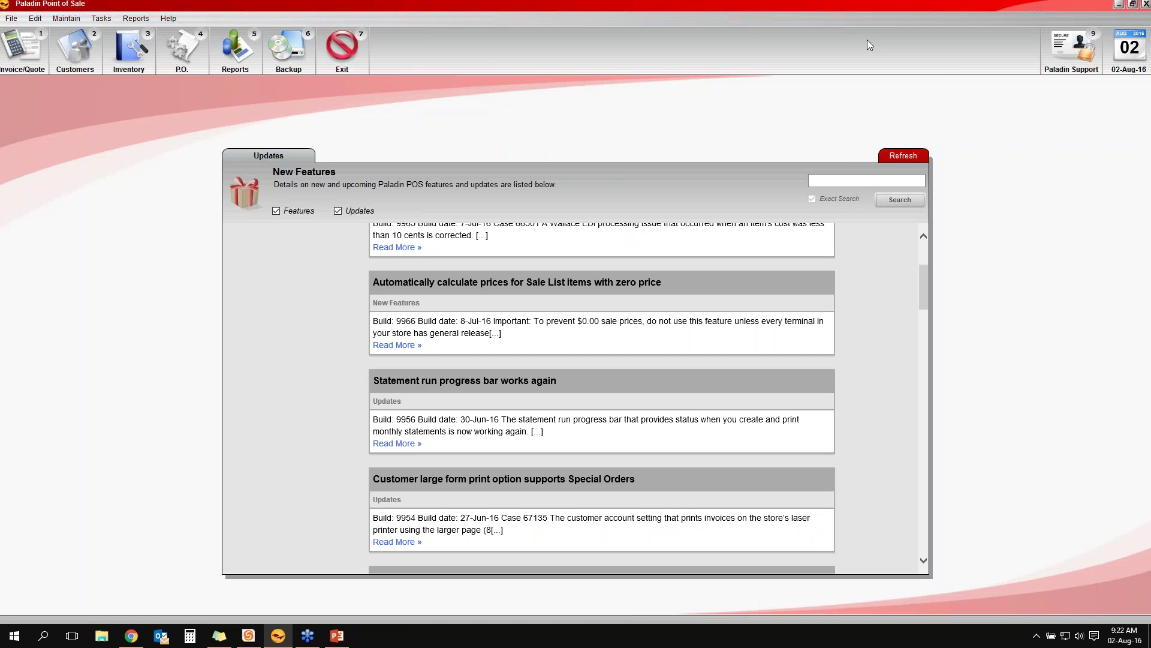
pyautogui.click(22, 63)
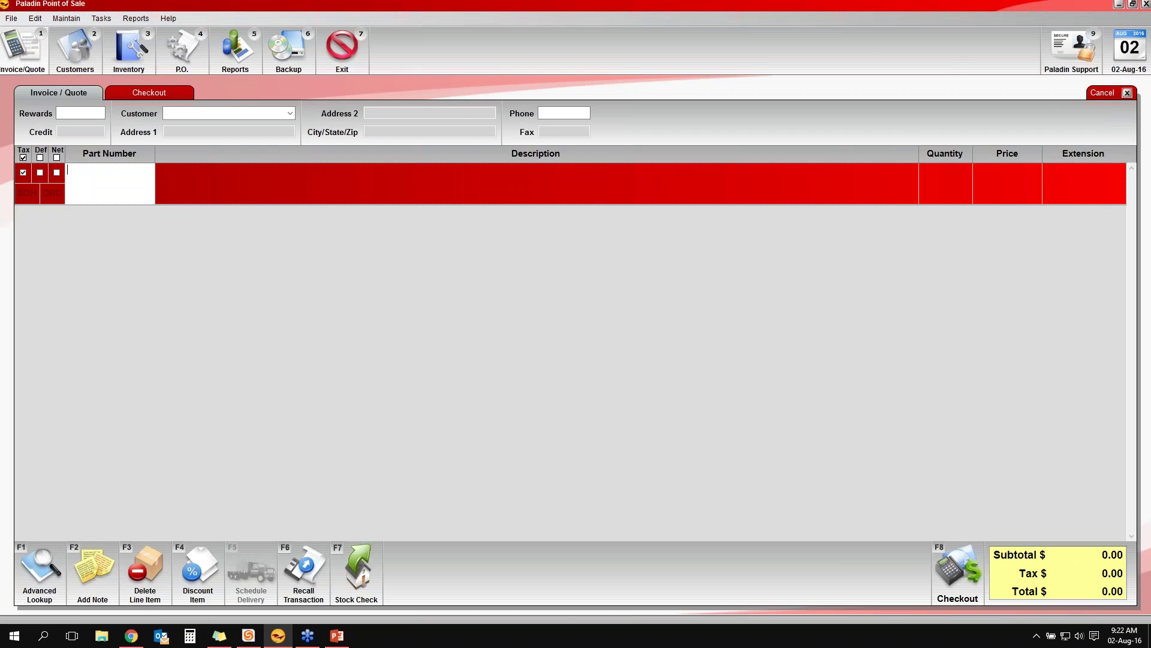
pyautogui.press('F8')
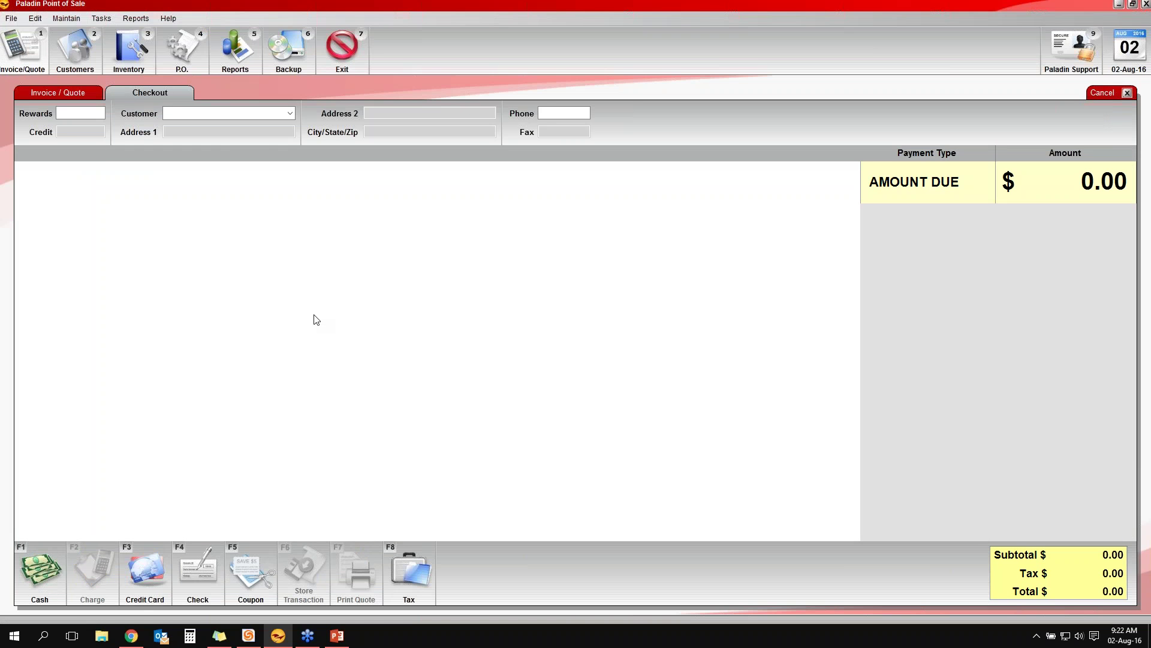
pyautogui.press('F1')
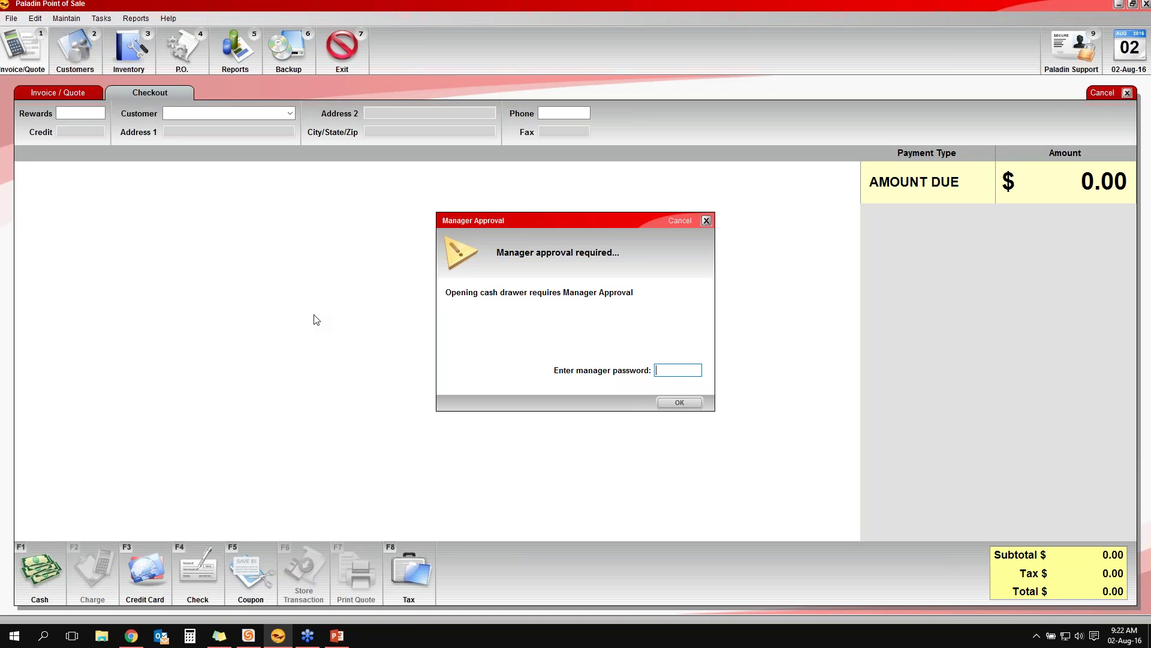
# Approve the cash drawer opening with the manager password and bring Paladin back in front
pyautogui.write('******')
pyautogui.press('Return')
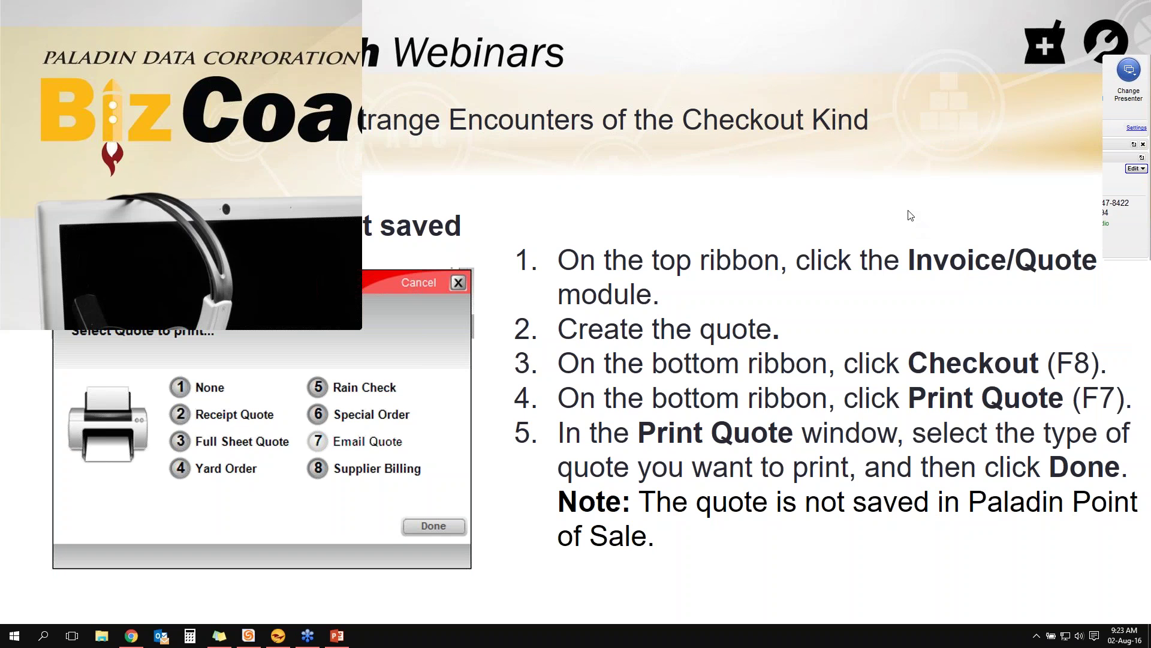
pyautogui.click(280, 642)
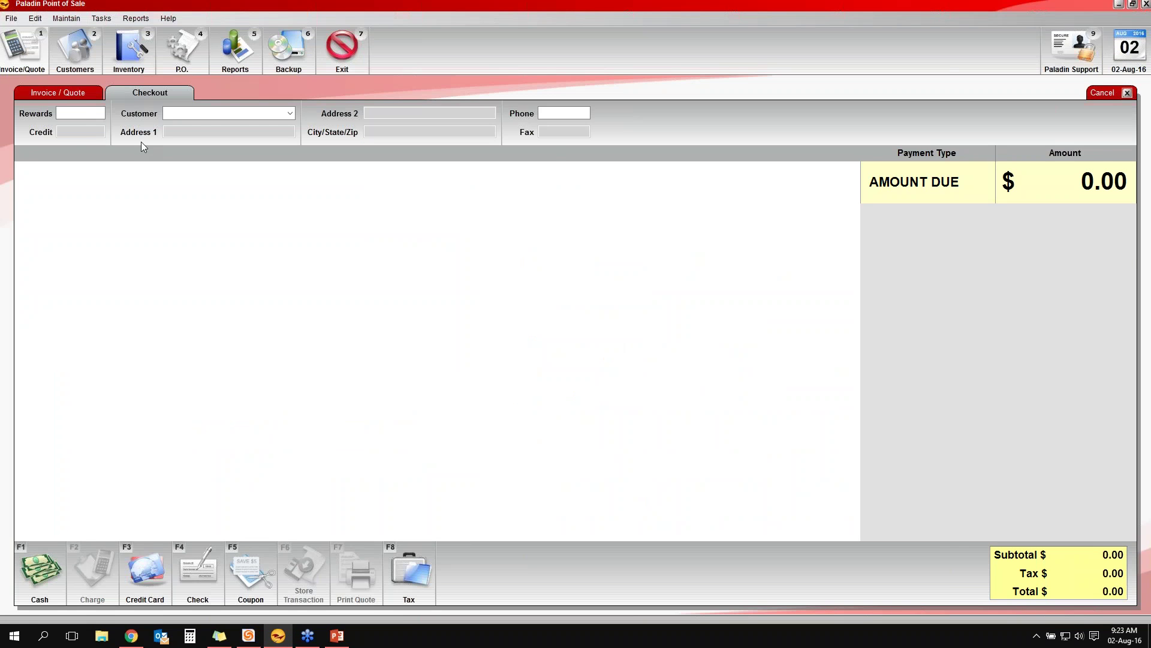
# Go from Checkout back to the blank Invoice / Quote screen, with totals still 0.00
pyautogui.press('Escape')
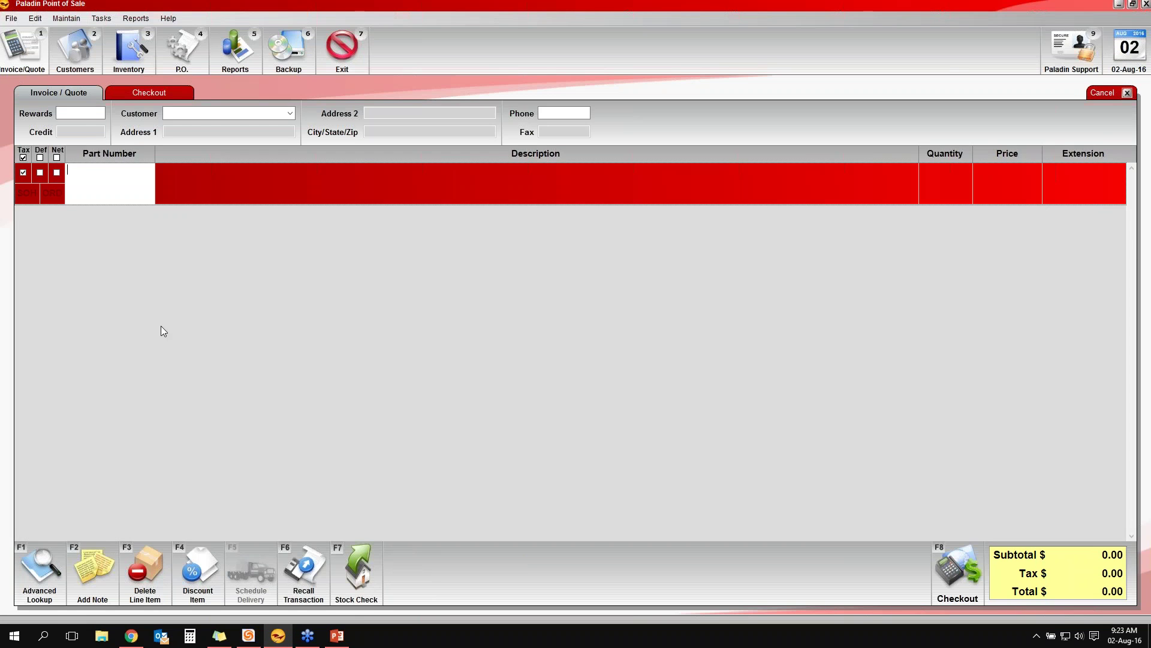
pyautogui.press('F8')
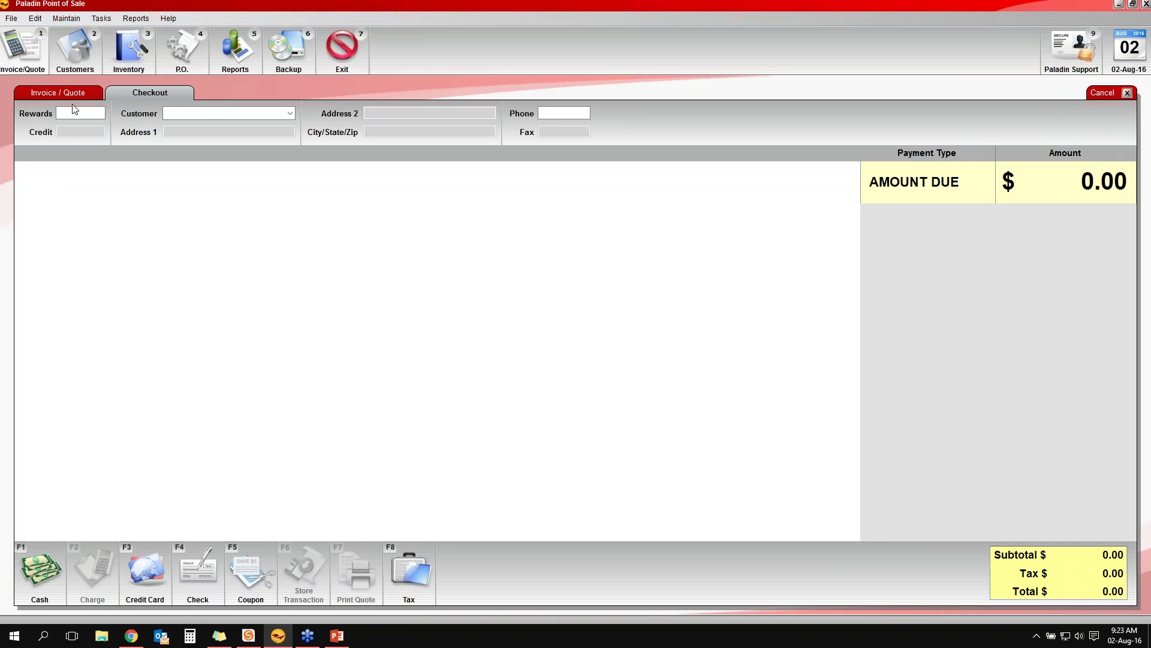
pyautogui.press('Escape')
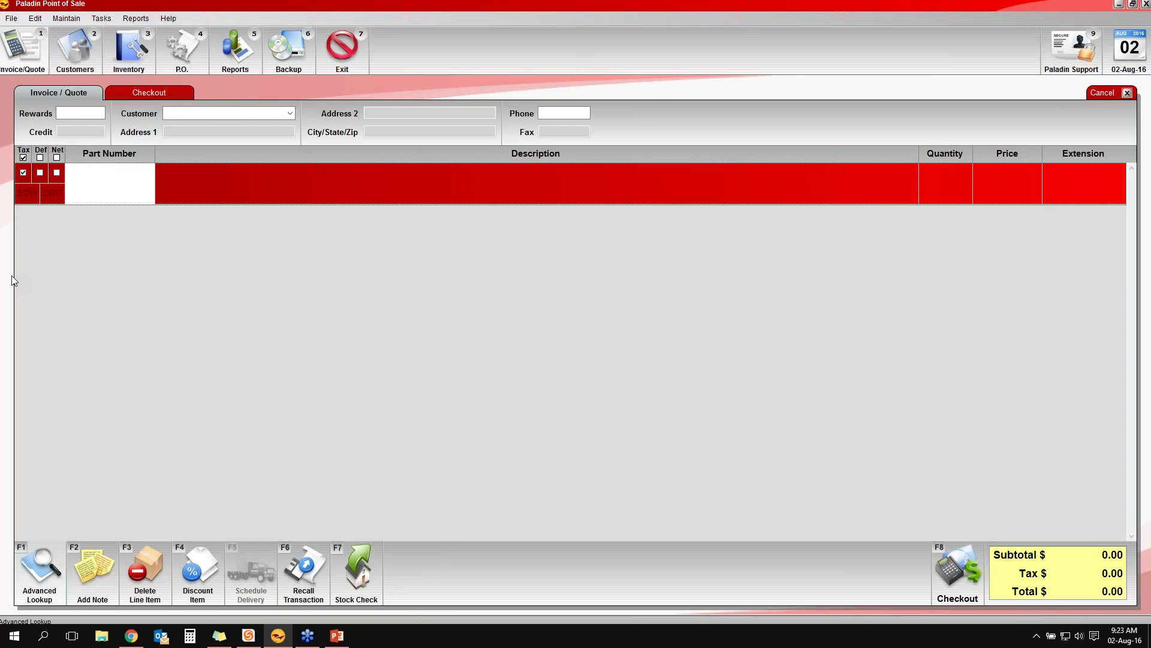
# Add items 000108, 000183 and 000205 at quantity 1, check out at 145.04, and open Print Quote
pyautogui.press('F1')
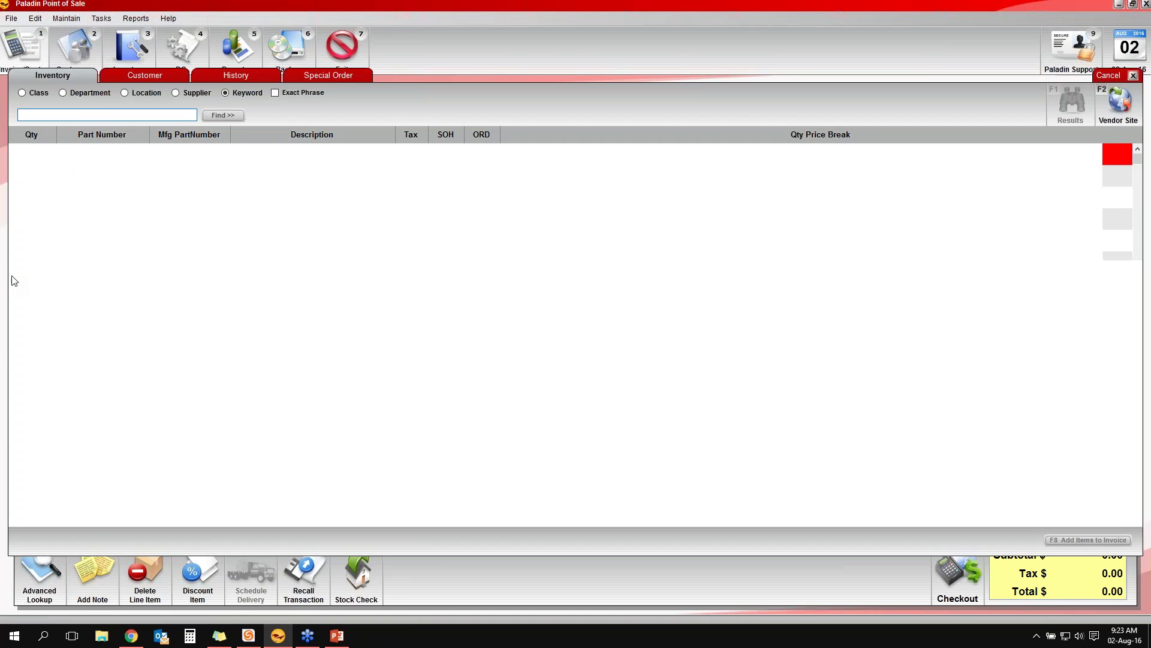
pyautogui.press('Down')
pyautogui.press('Down')
pyautogui.write('1')
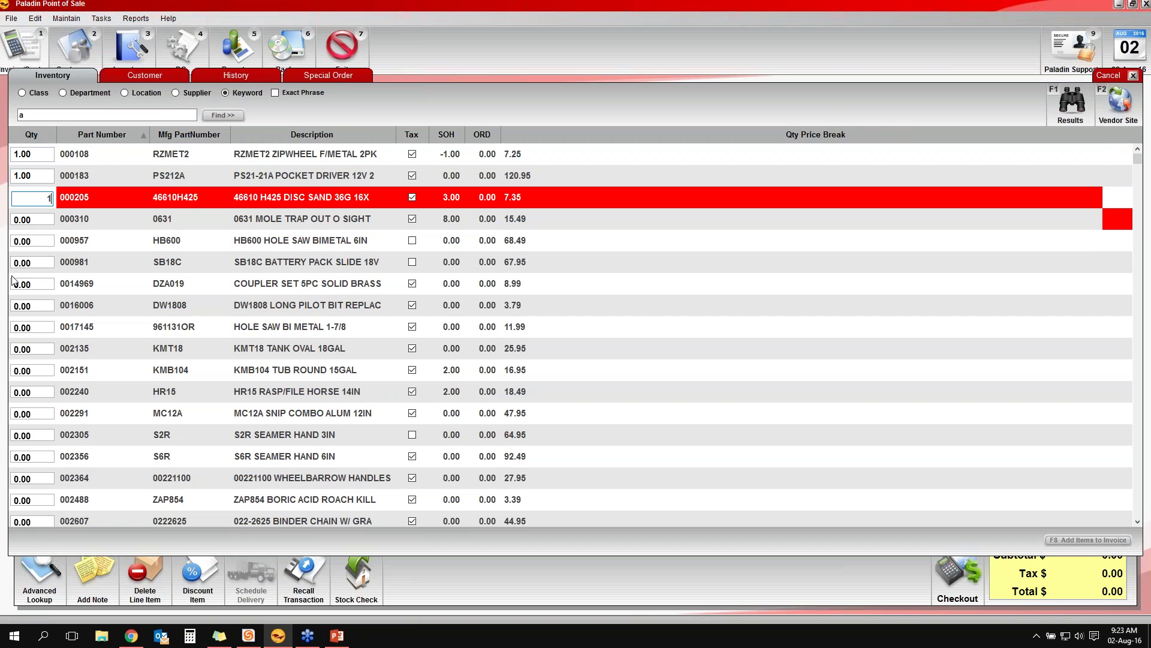
pyautogui.press('F8')
pyautogui.press('F12')
pyautogui.click(352, 565)
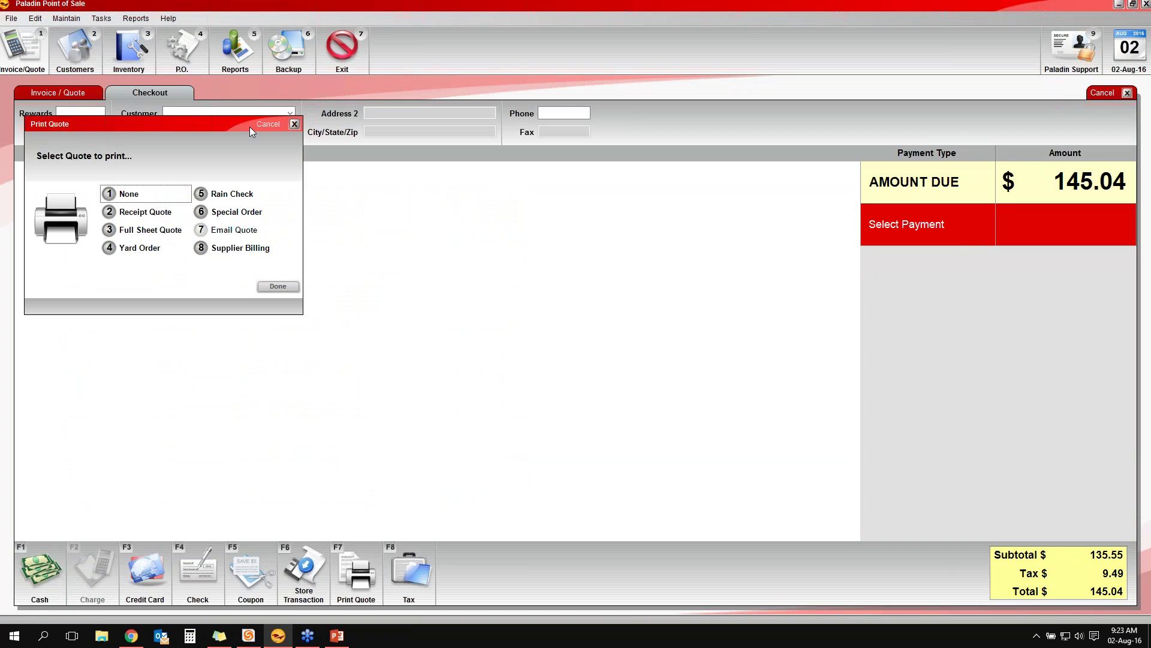
# Cancel Print Quote and open Store Transaction for the 145.04 three-item invoice
pyautogui.click(268, 125)
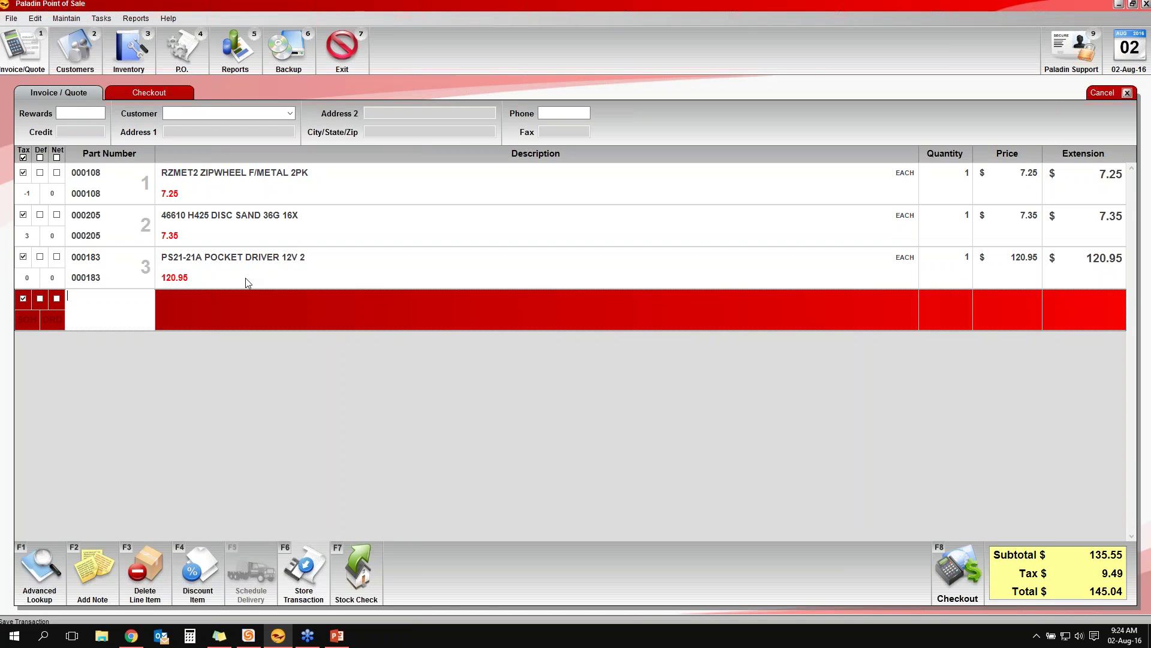
pyautogui.press('F6')
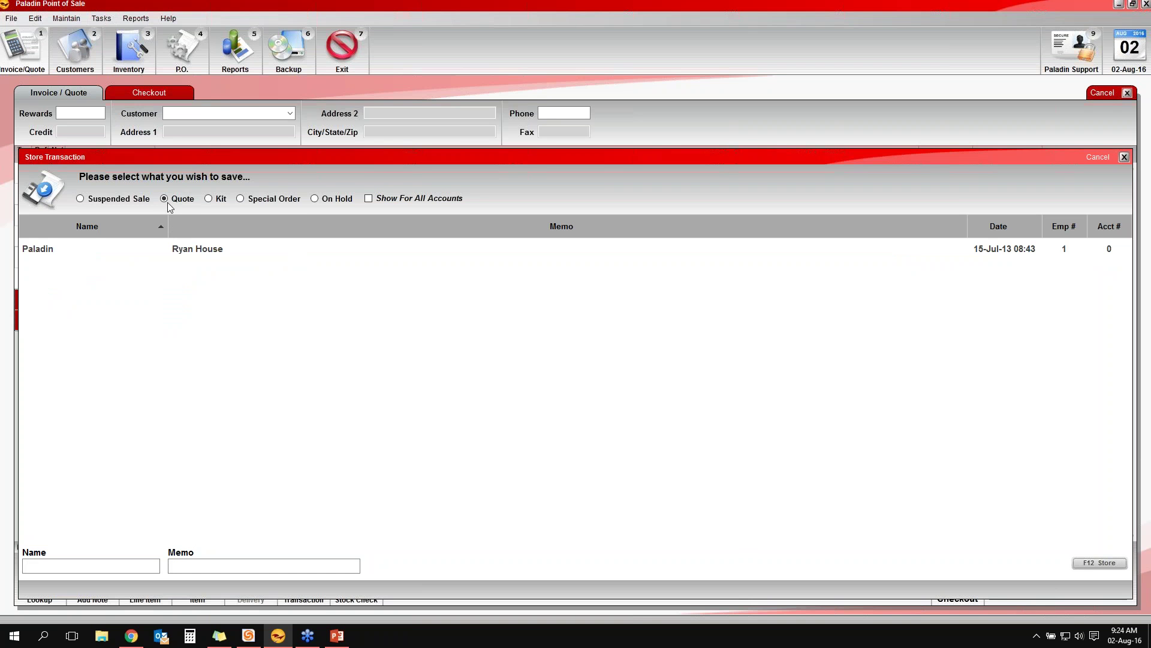
# View the On Hold and Quote lists in Store Transaction, then close it without saving
pyautogui.click(316, 201)
pyautogui.click(176, 203)
pyautogui.press('Escape')
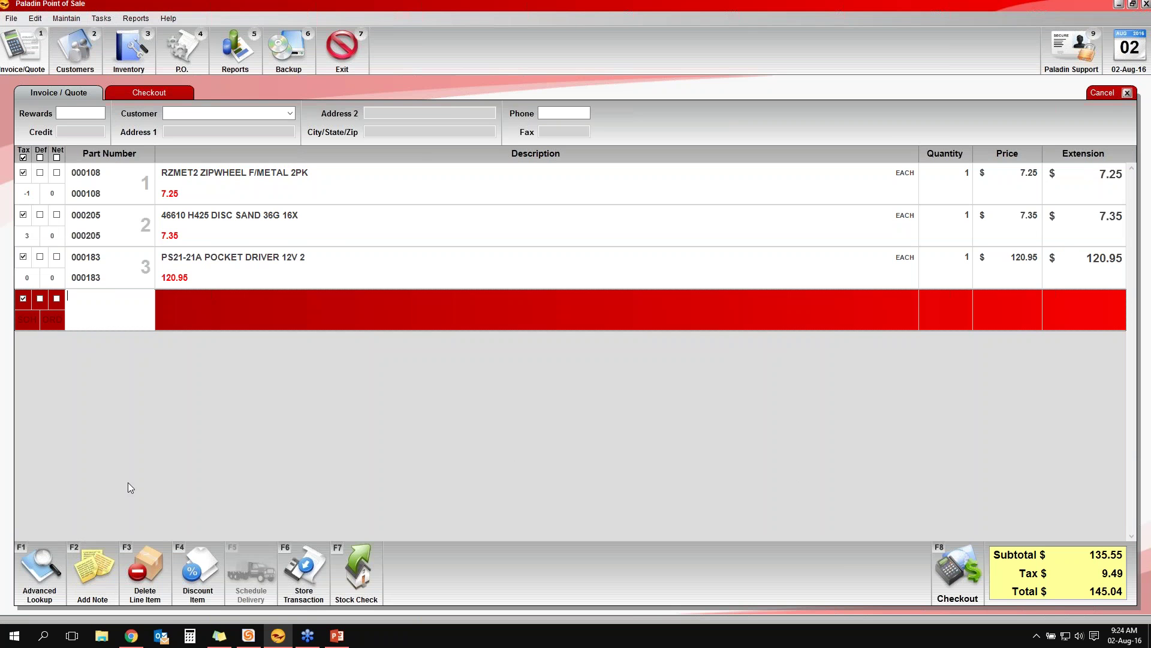
pyautogui.click(113, 549)
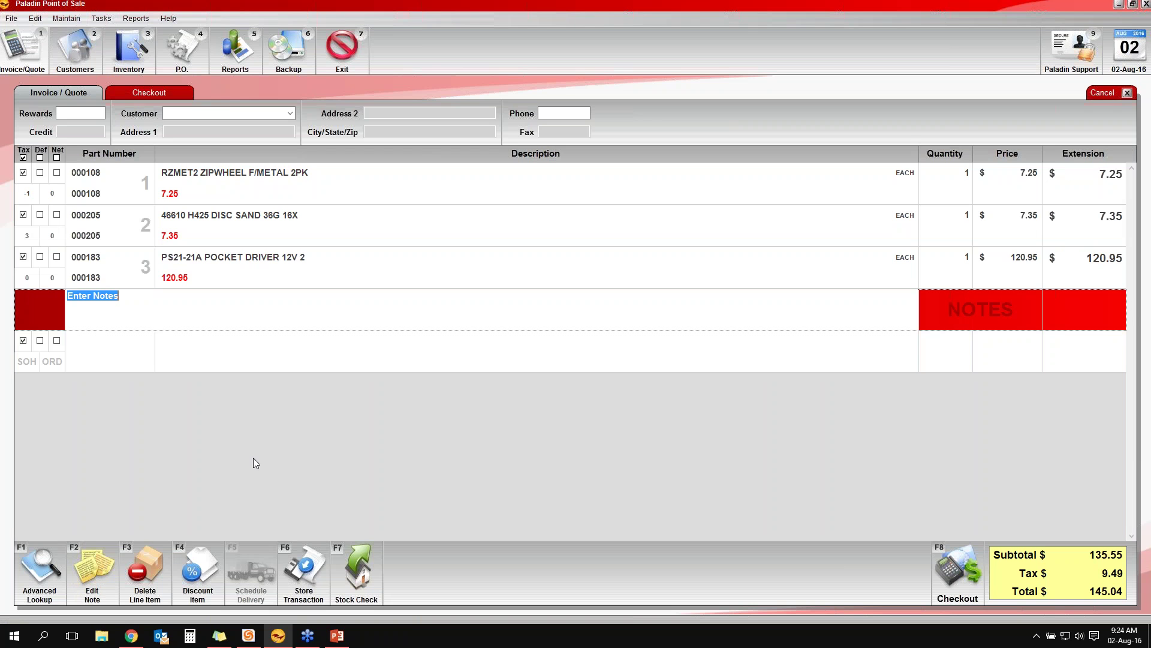
pyautogui.write('wear a')
pyautogui.press('BackSpace')
pyautogui.press('BackSpace')
pyautogui.press('BackSpace')
pyautogui.press('BackSpace')
pyautogui.press('BackSpace')
pyautogui.press('BackSpace')
pyautogui.press('BackSpace')
pyautogui.write('serial # 12346545466')
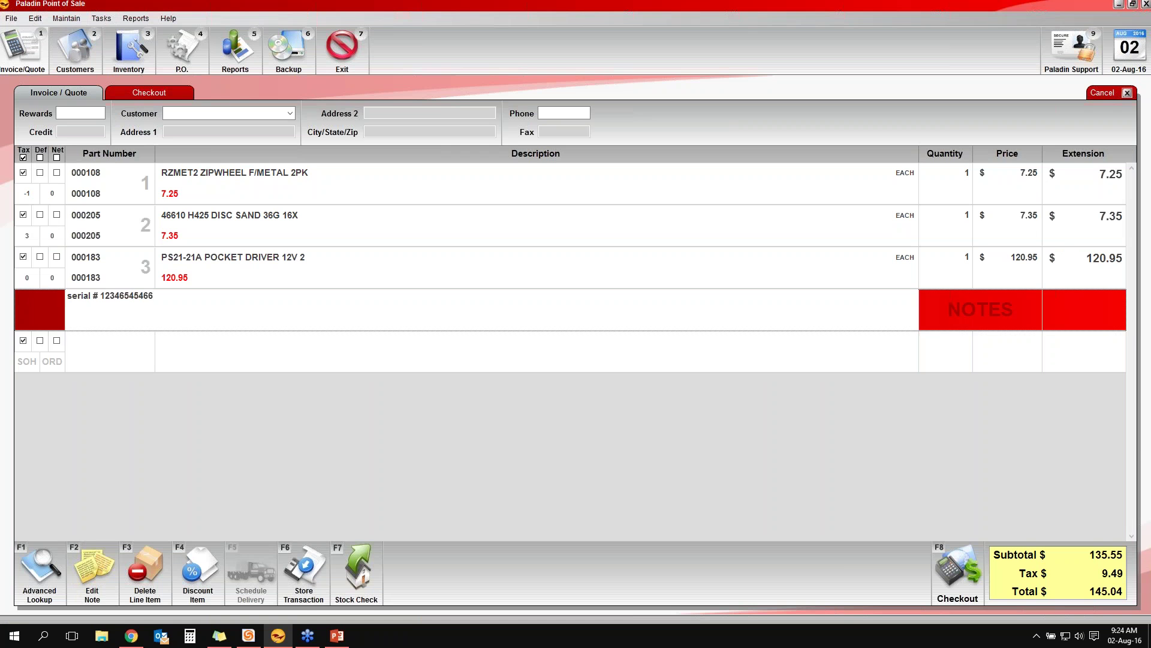
pyautogui.press('Return')
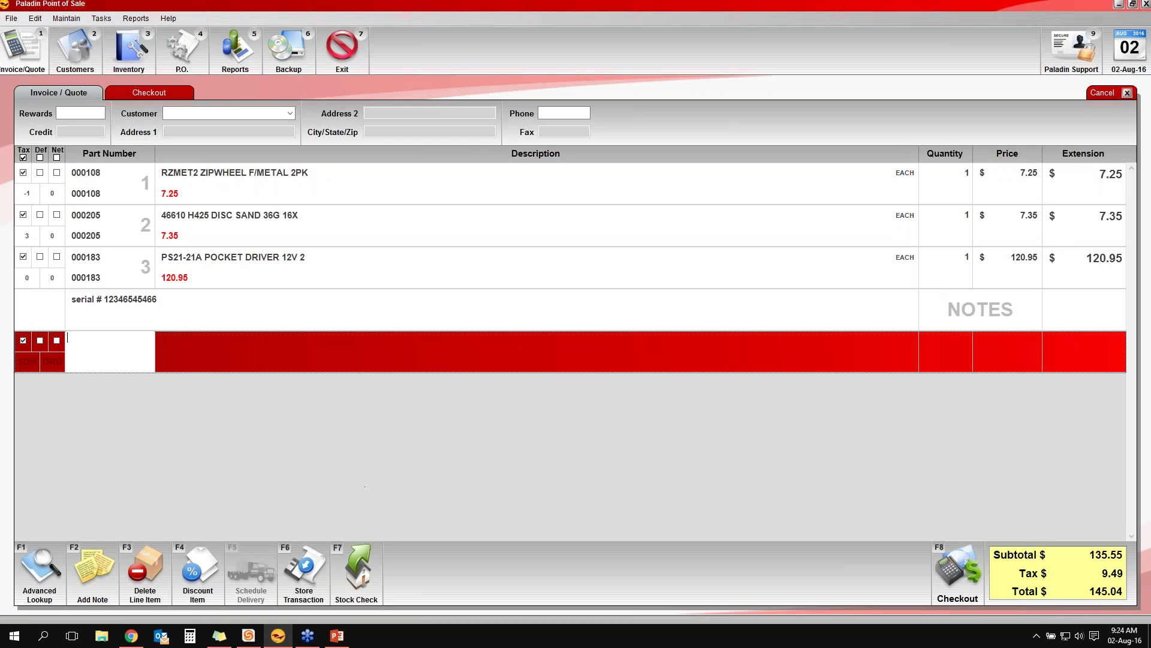
# Take 145.04 in cash for the sale and dismiss the PrimoPDF dialog
pyautogui.press('F8')
pyautogui.press('F1')
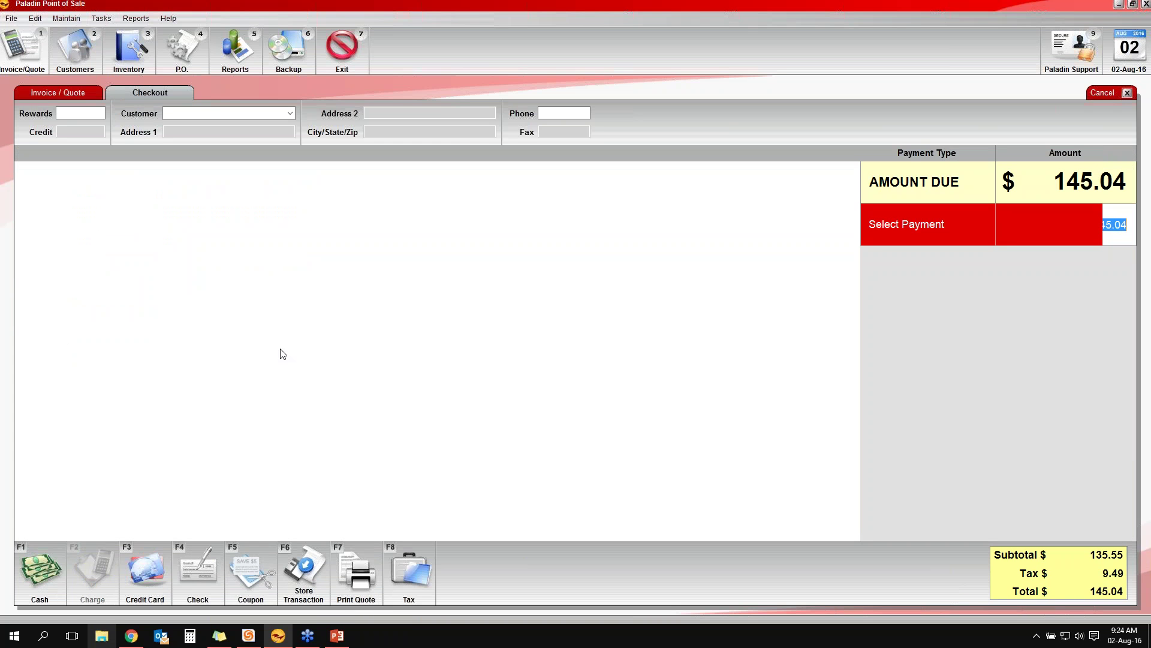
pyautogui.press('Return')
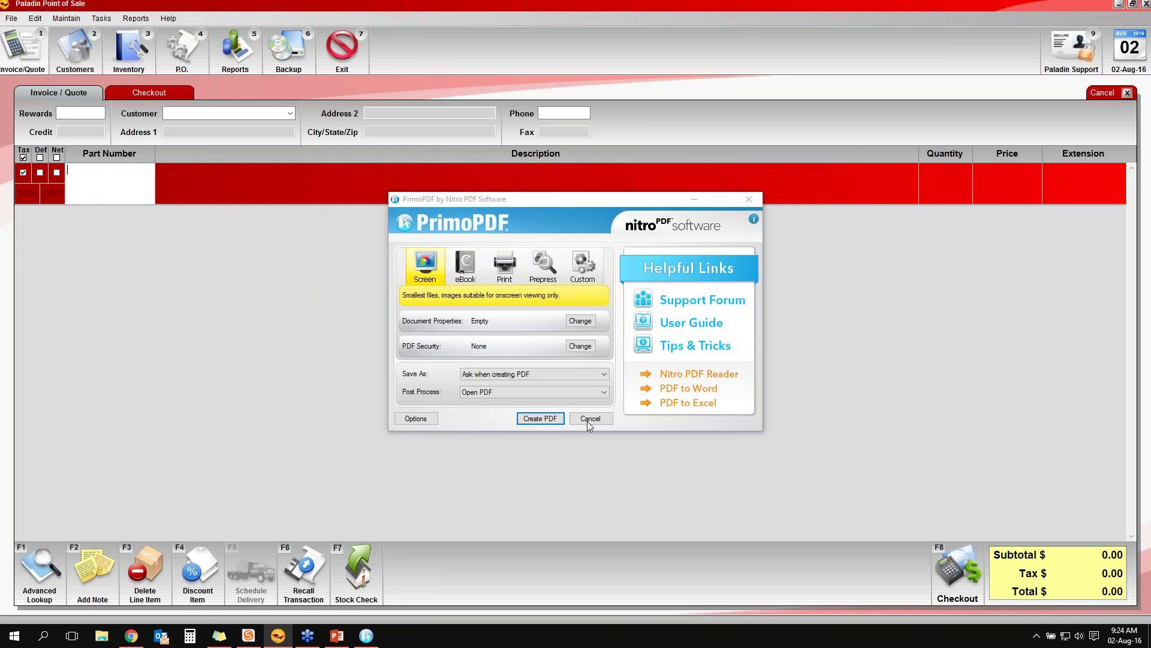
pyautogui.click(589, 419)
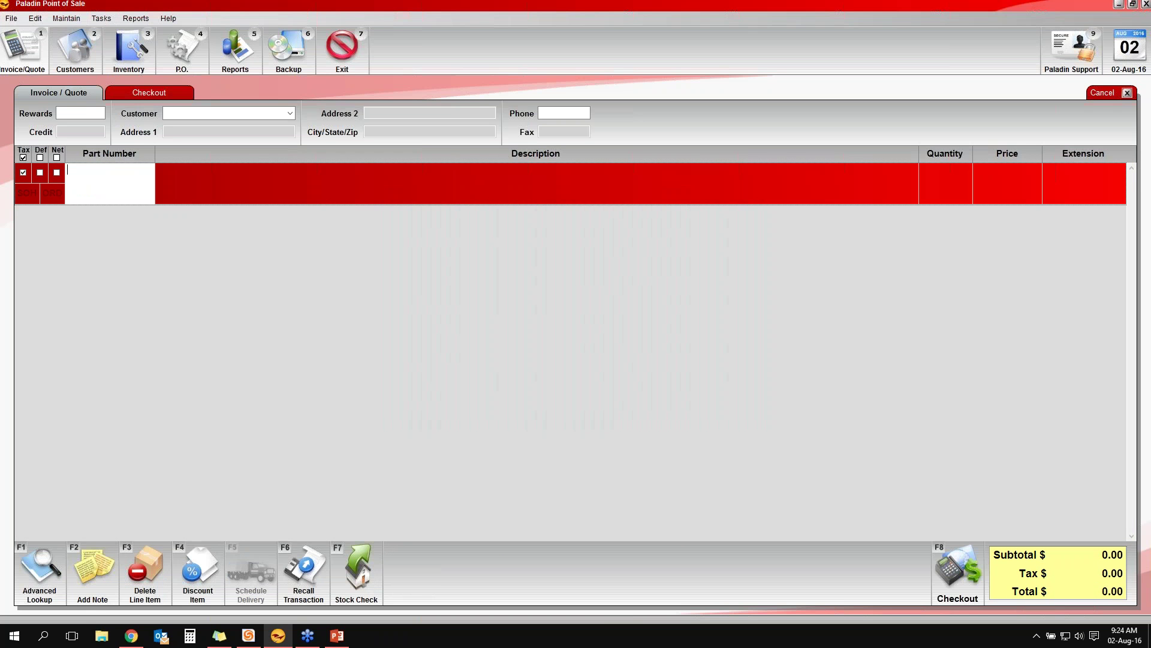
# Open the Transaction Report under Sales Analysis > What I Need To Know and continue to its settings
pyautogui.press('Escape')
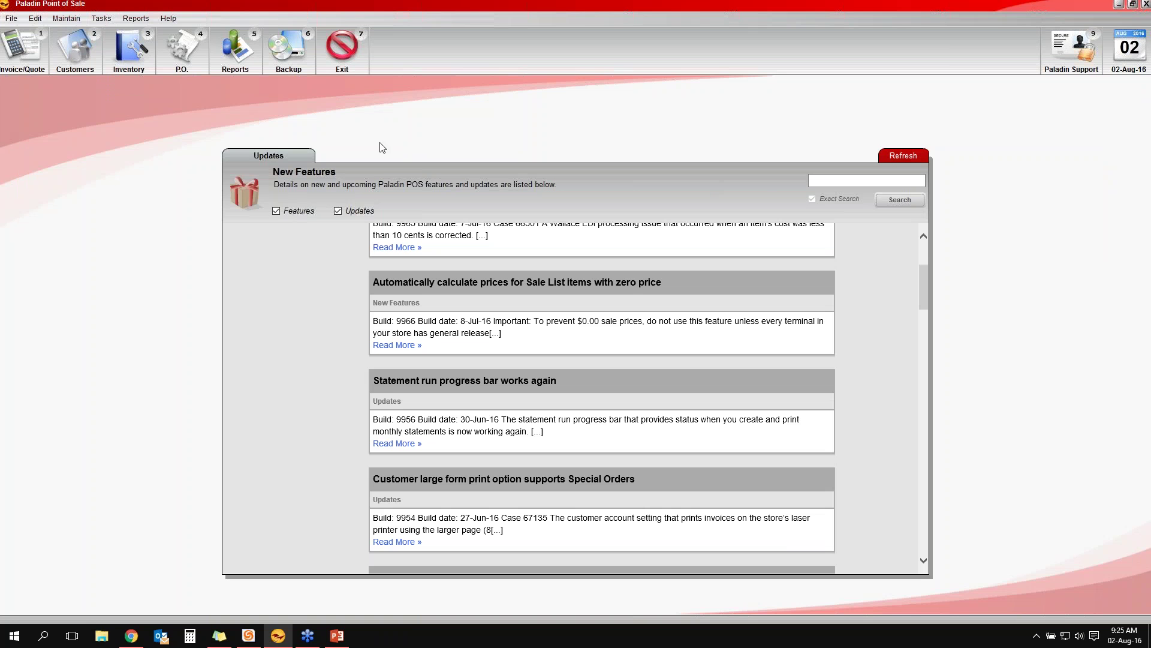
pyautogui.click(226, 68)
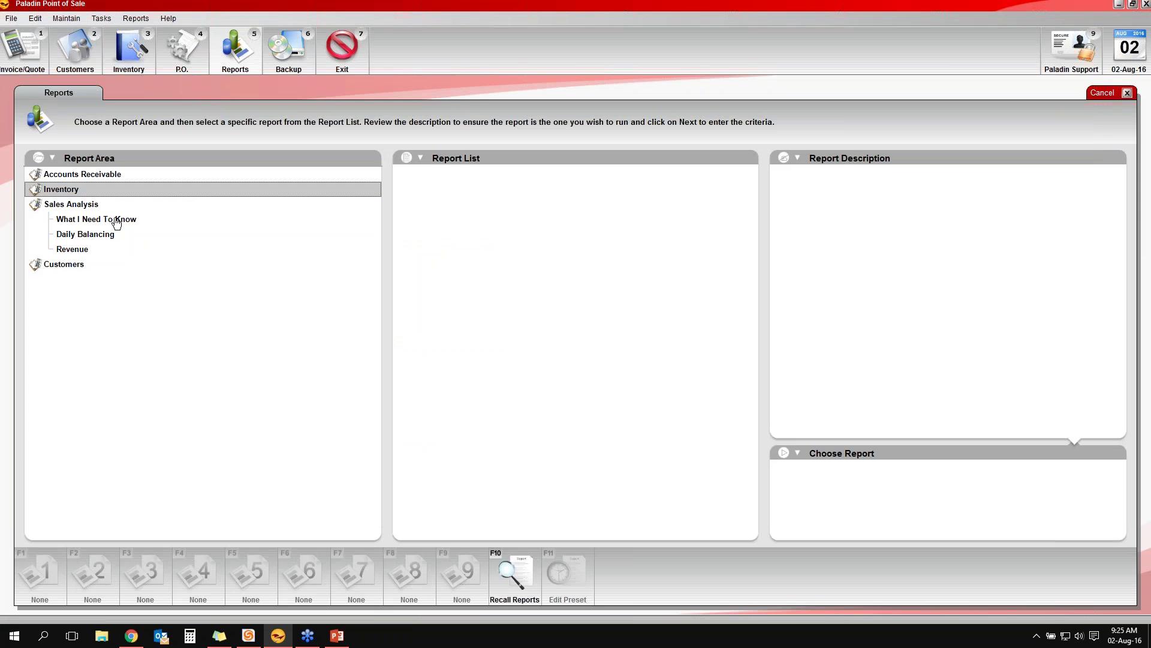
pyautogui.click(111, 219)
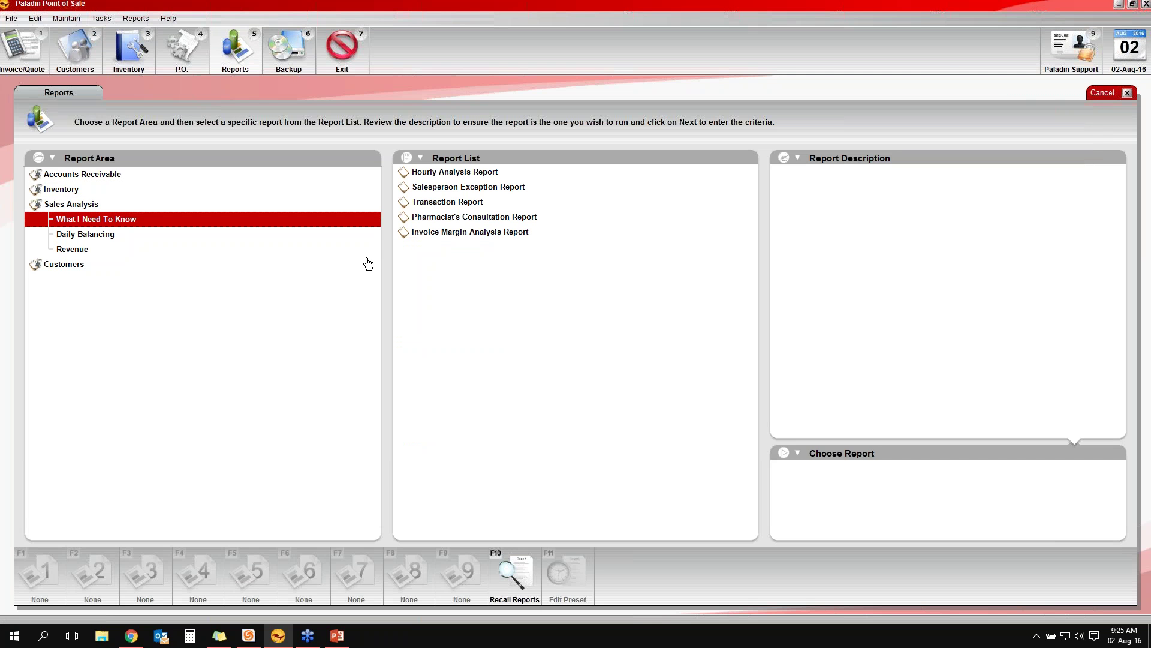
pyautogui.click(406, 204)
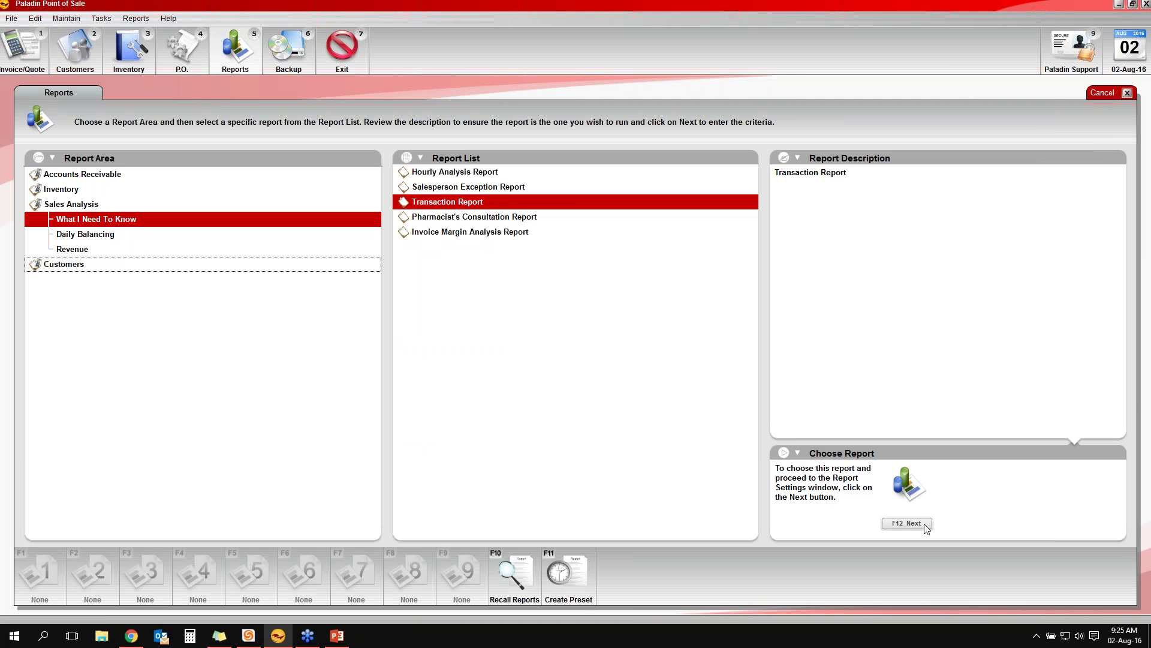
pyautogui.click(907, 524)
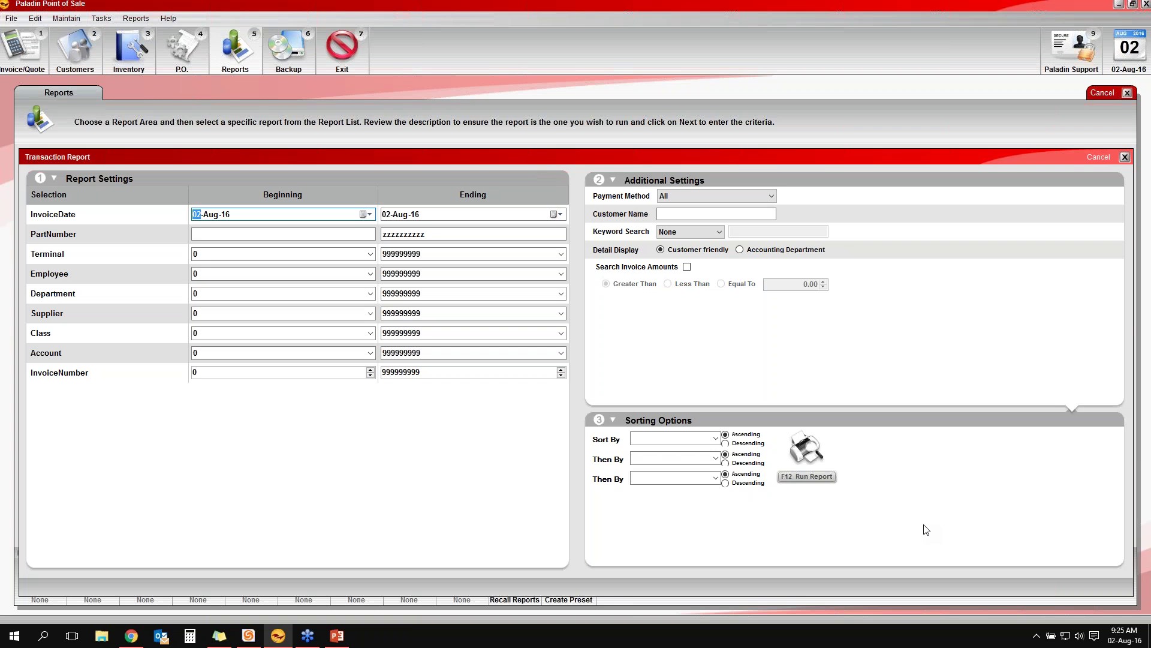
# Run the Transaction Report with a NoteField keyword search for serial-number notes
pyautogui.click(718, 232)
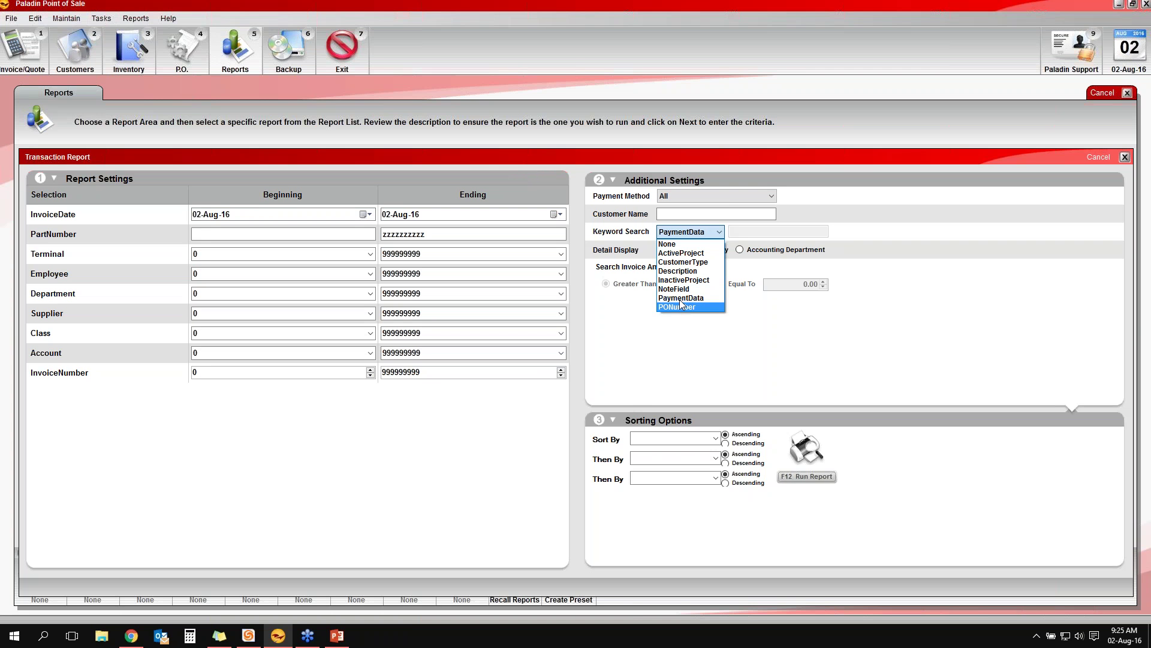
pyautogui.click(688, 290)
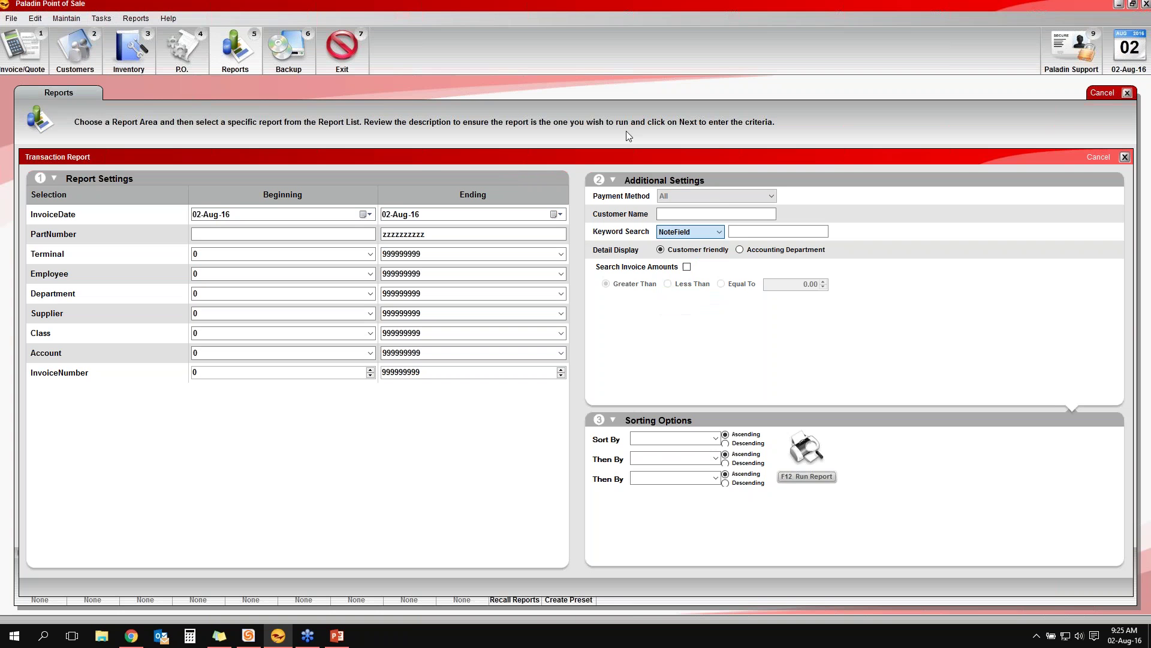
pyautogui.press('Tab')
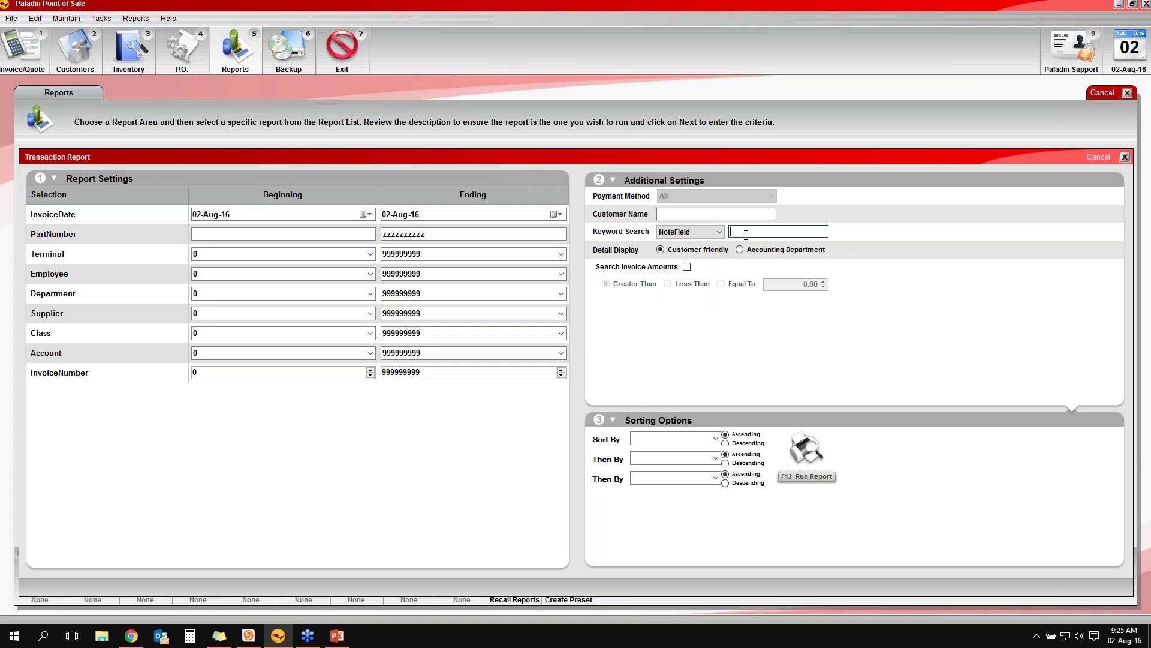
pyautogui.write('sd')
pyautogui.write('rial #')
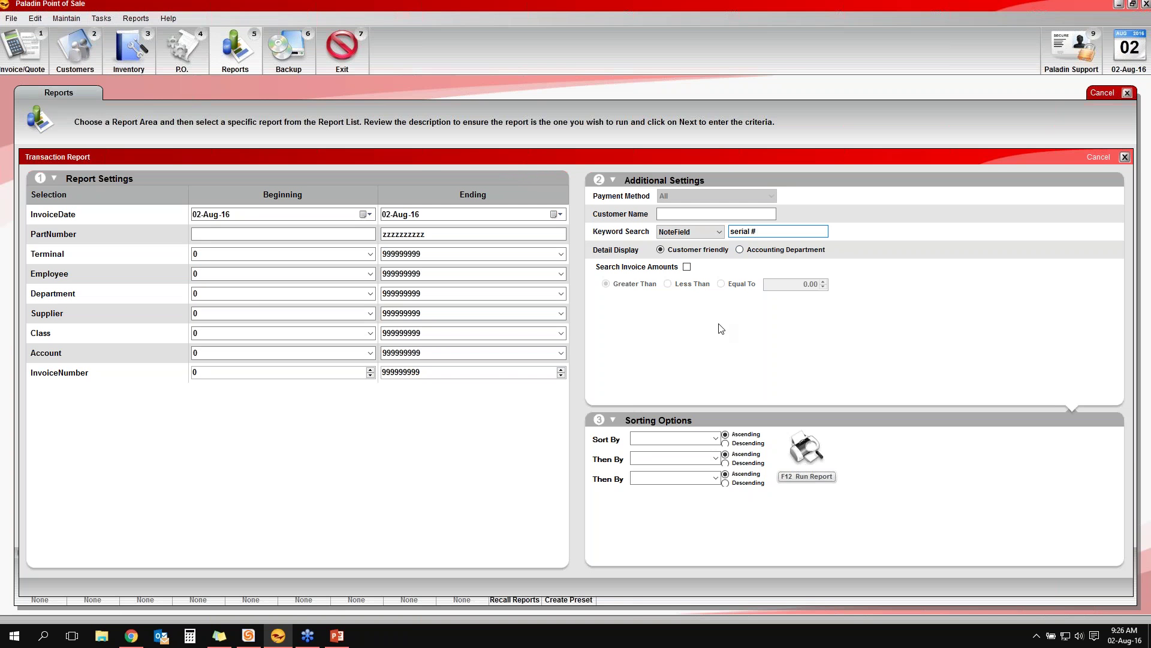
pyautogui.press('F12')
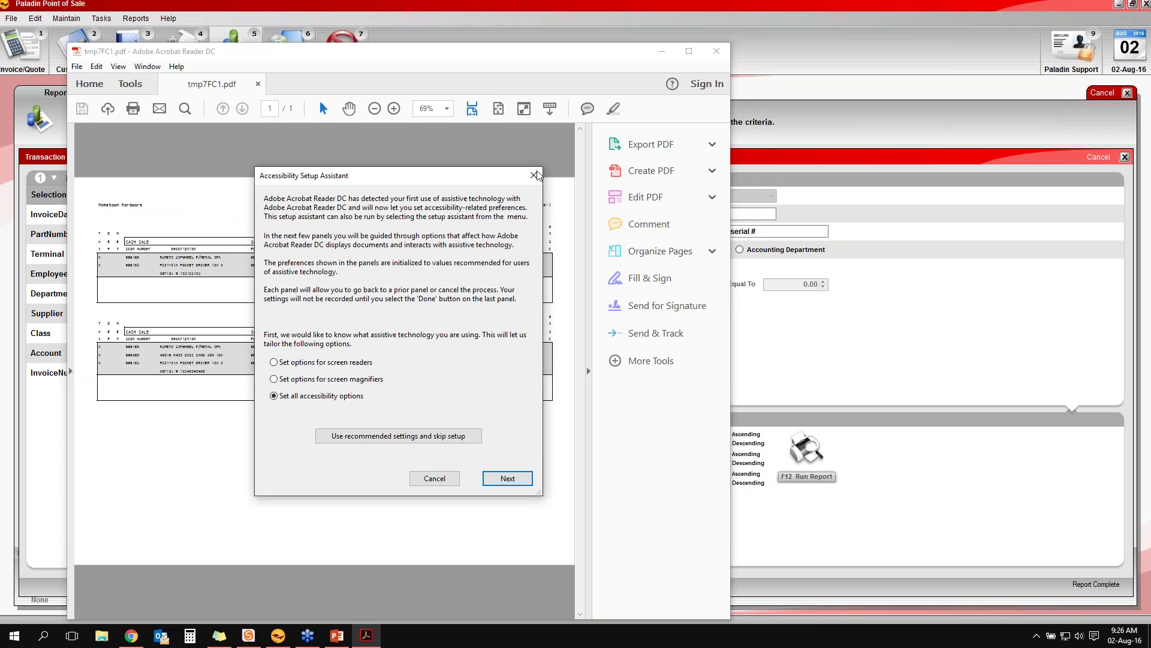
# Dismiss Acrobat's setup assistant, highlight the second sale's serial-number note, and return to the slides
pyautogui.click(533, 175)
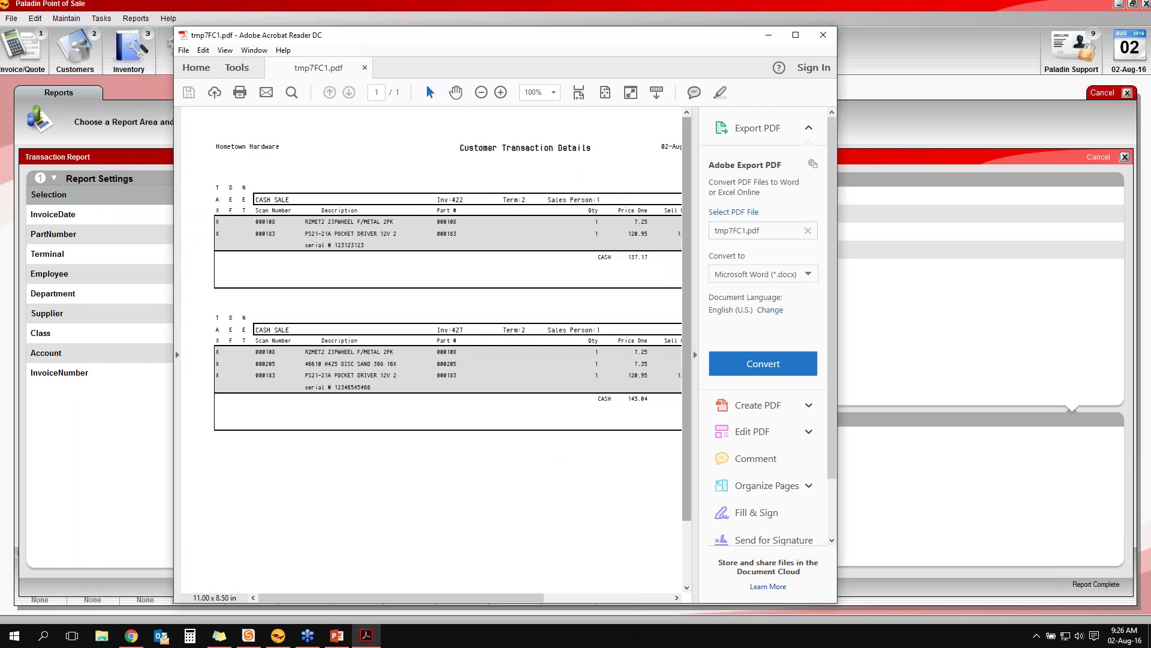
pyautogui.moveTo(367, 600); pyautogui.dragTo(383, 604)
pyautogui.moveTo(350, 234); pyautogui.dragTo(676, 233)
pyautogui.moveTo(277, 387); pyautogui.dragTo(343, 387)
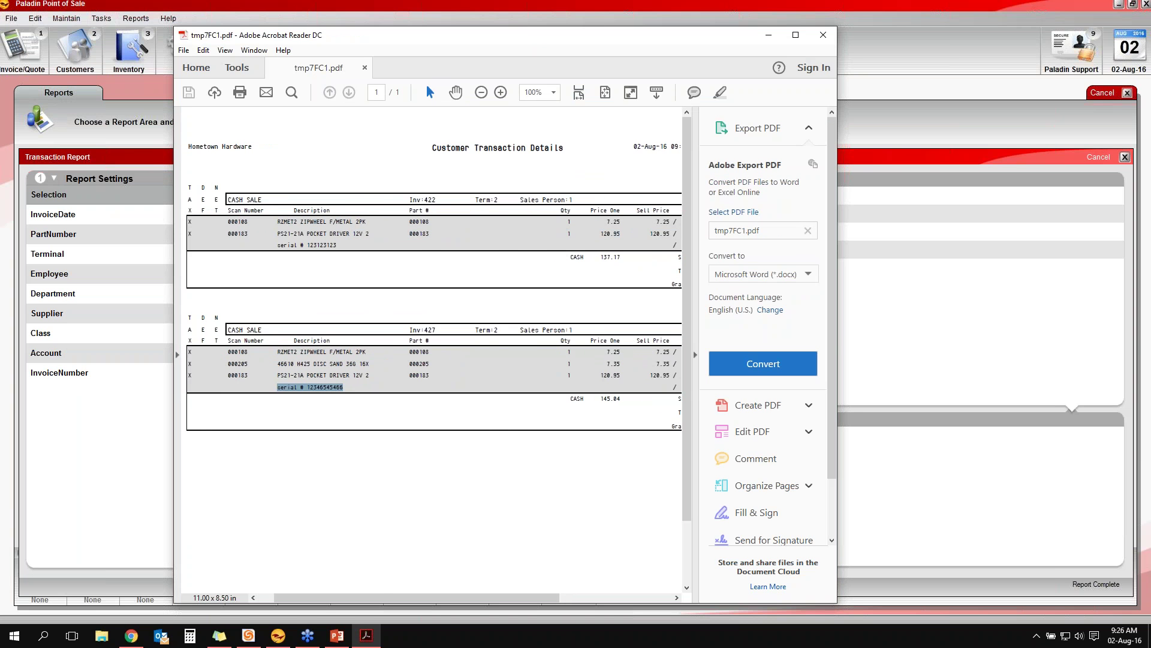
pyautogui.moveTo(417, 598); pyautogui.dragTo(469, 594)
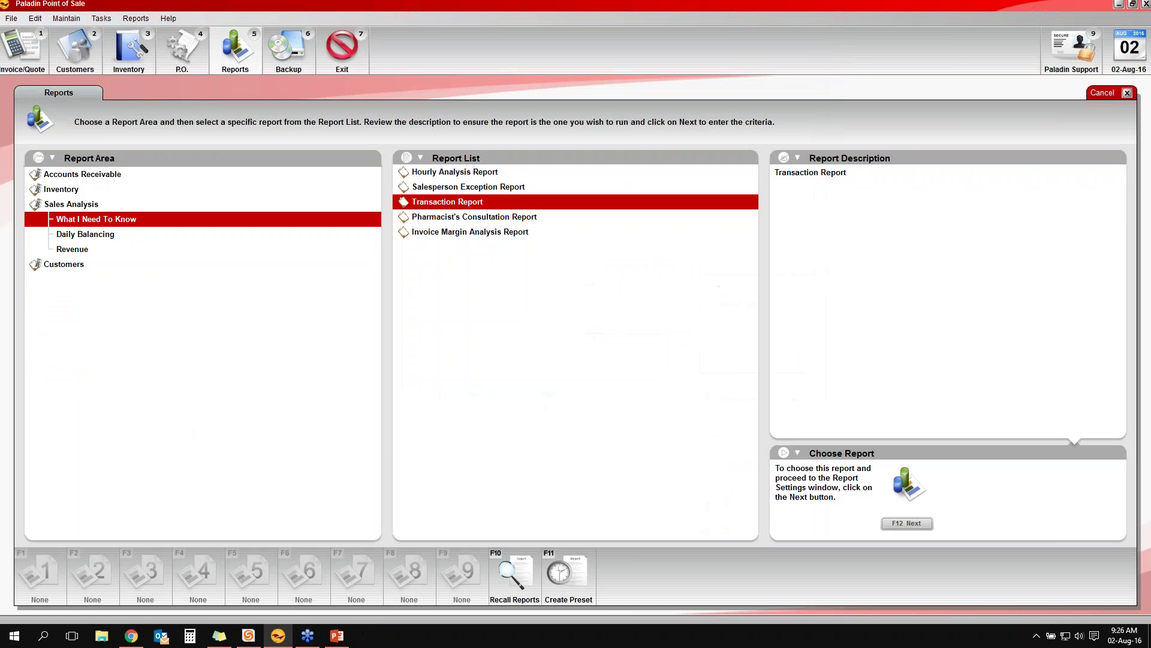
pyautogui.hotkey('alt', 'Tab')
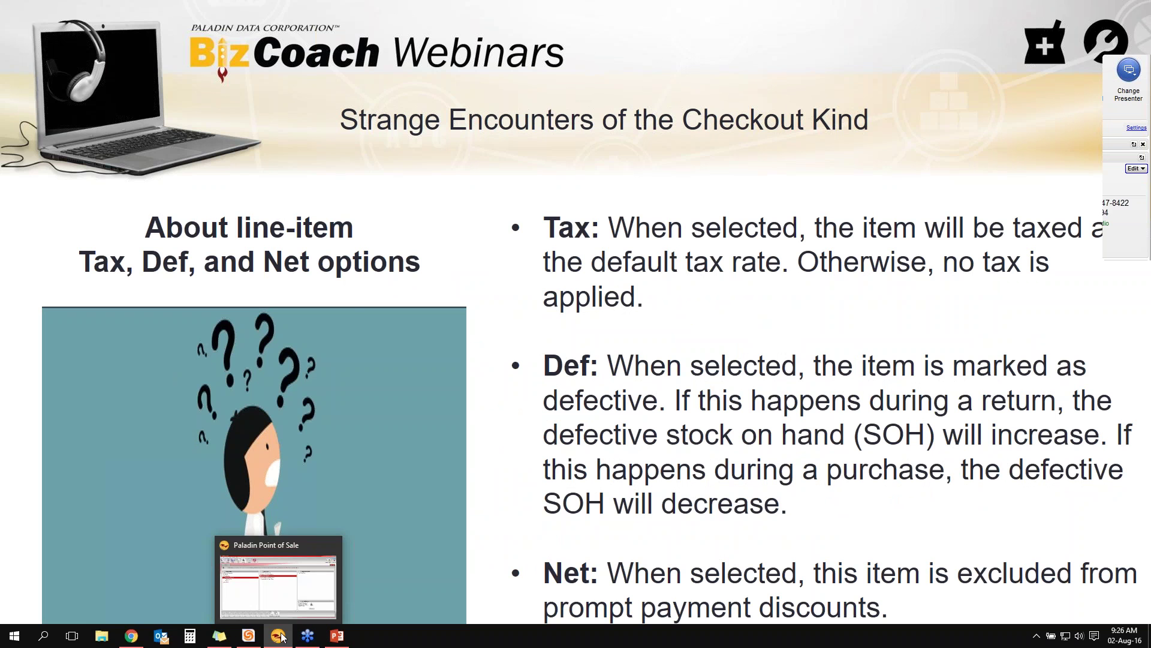
# Start a new invoice and add five items found by searching 'a', totalling 230.10
pyautogui.click(279, 637)
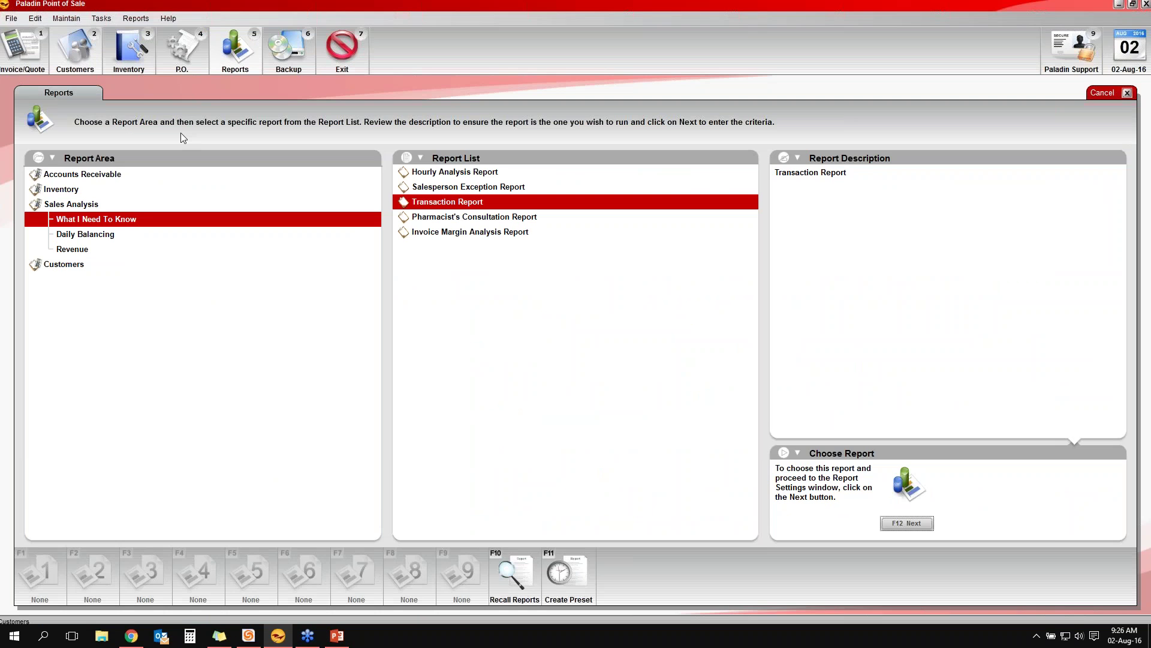
pyautogui.press('Escape')
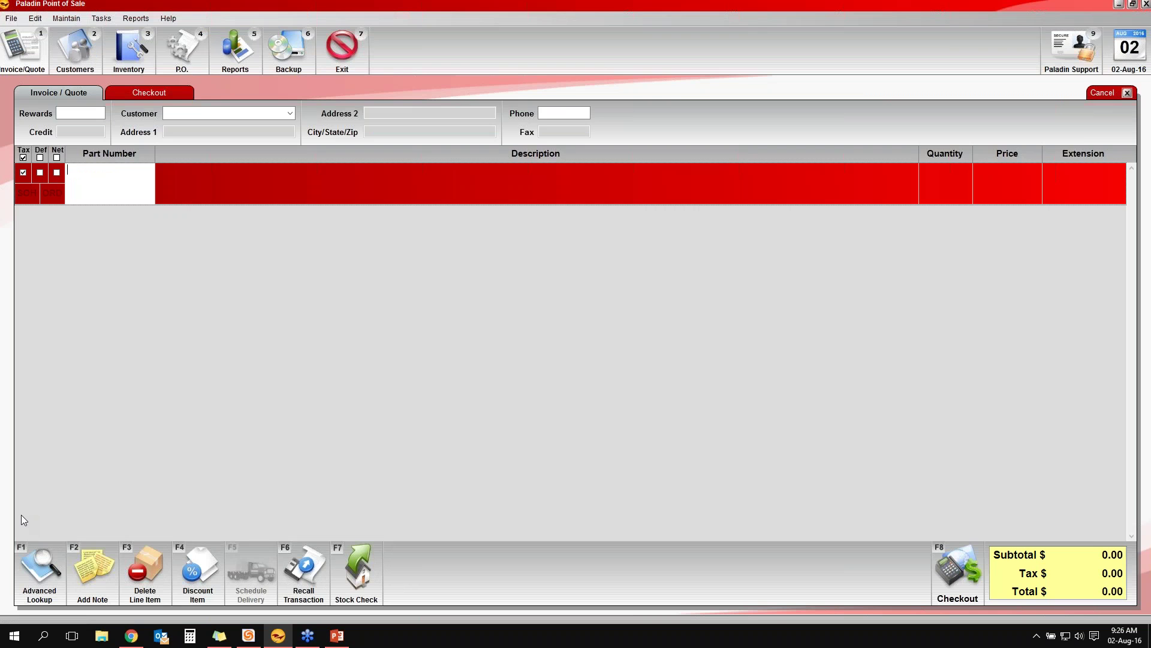
pyautogui.press('F1')
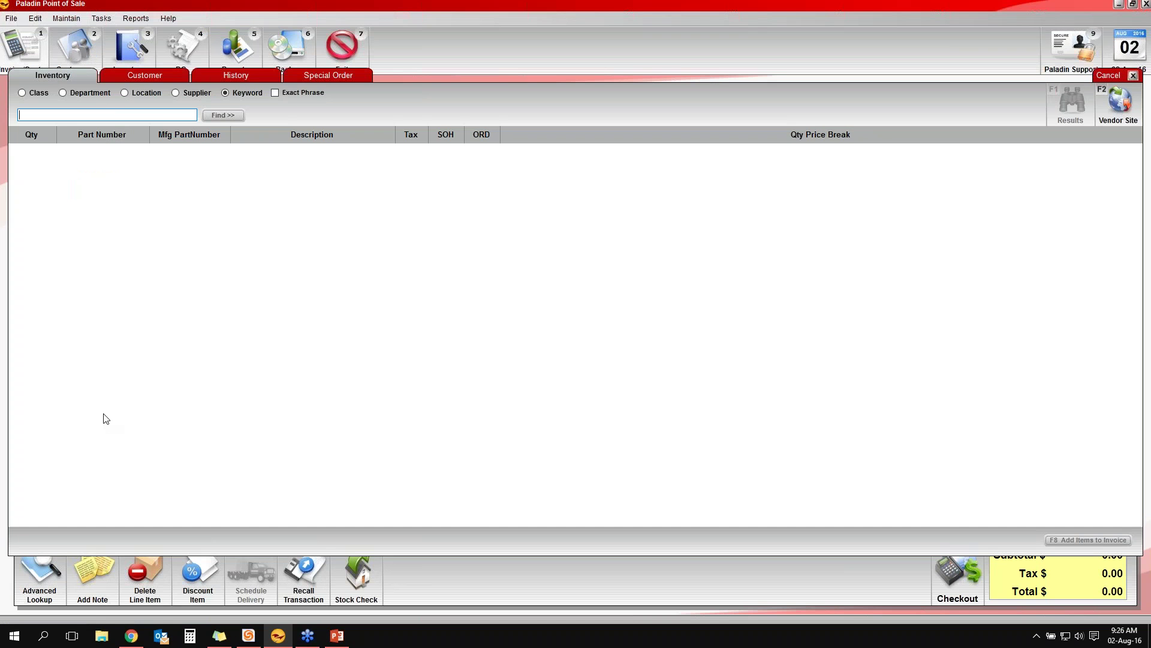
pyautogui.write('a')
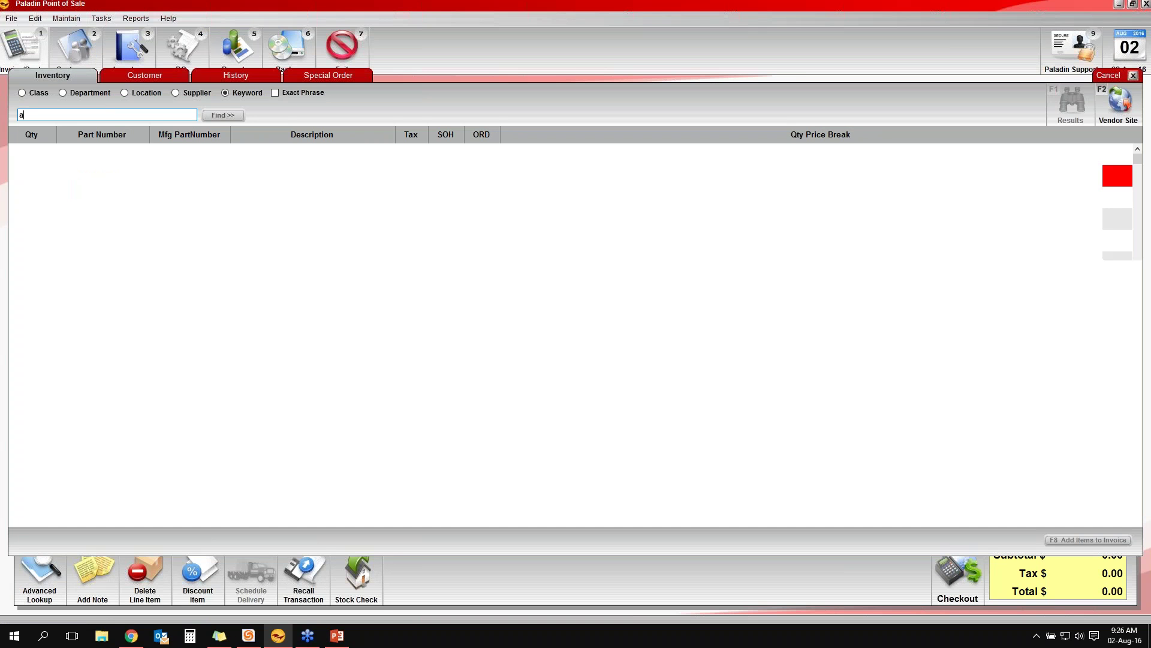
pyautogui.press('Down')
pyautogui.press('Down')
pyautogui.press('Down')
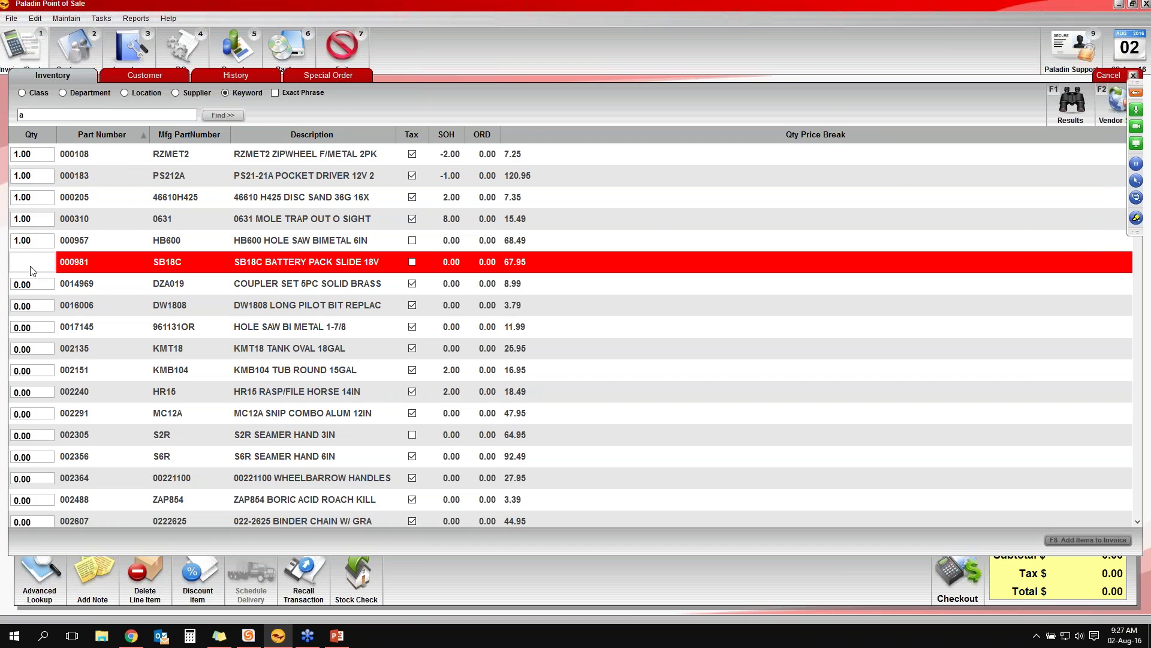
pyautogui.press('F8')
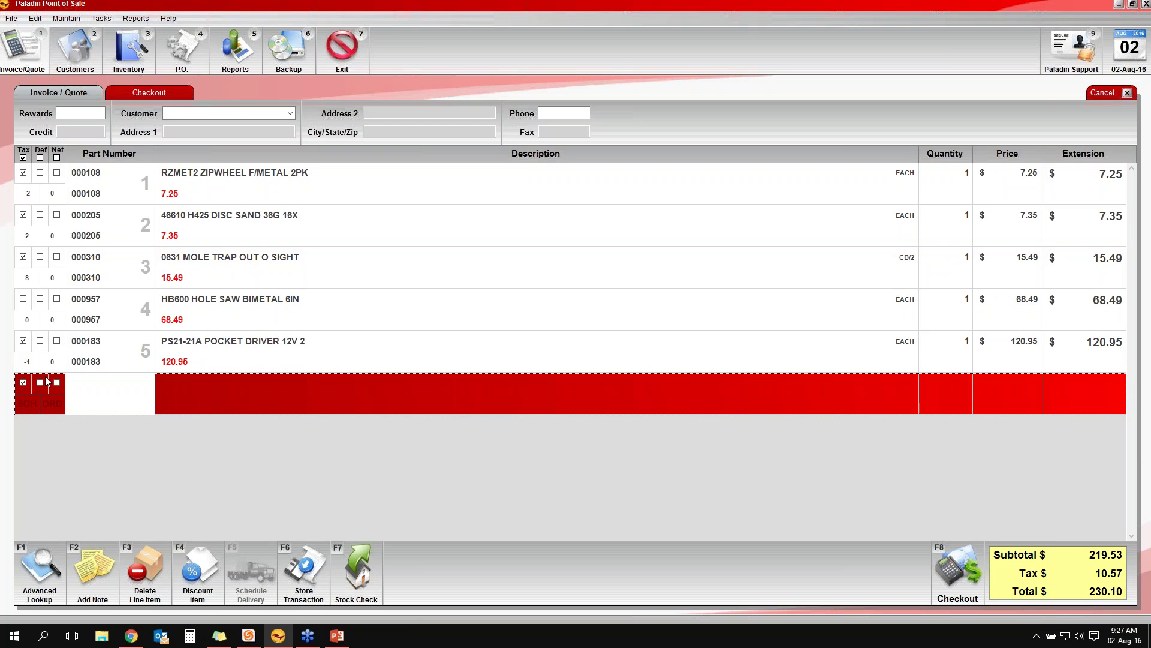
# Untax all lines, then re-tax the first line, sanding disc, mole trap and pocket driver
pyautogui.click(23, 157)
pyautogui.click(24, 342)
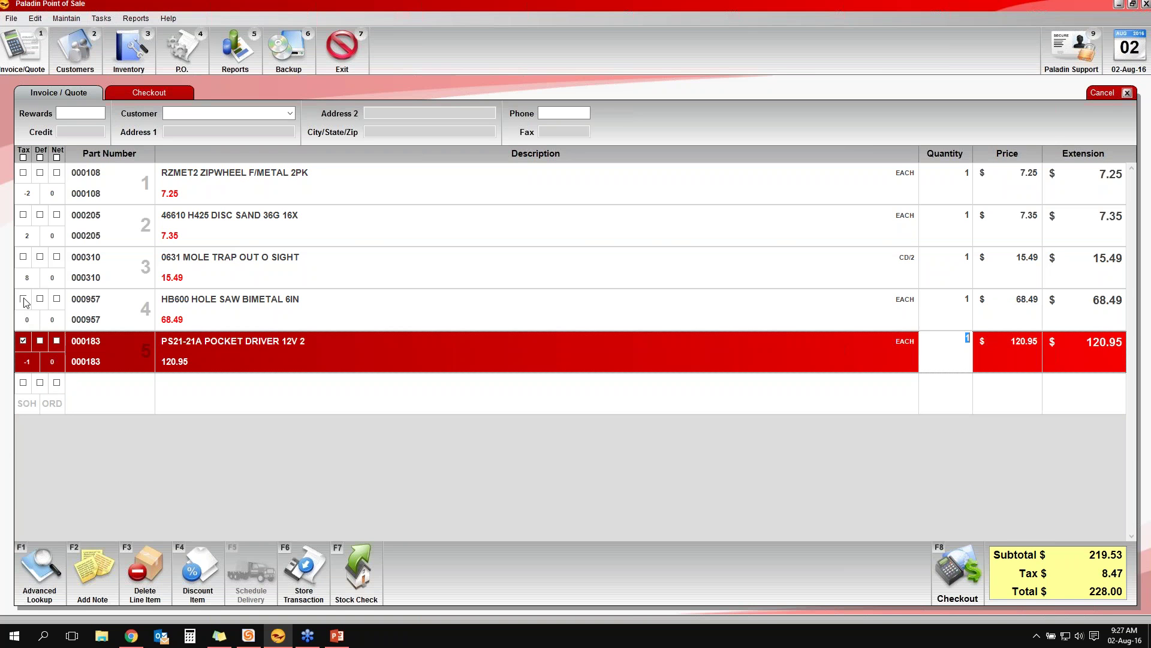
pyautogui.click(24, 303)
pyautogui.click(23, 258)
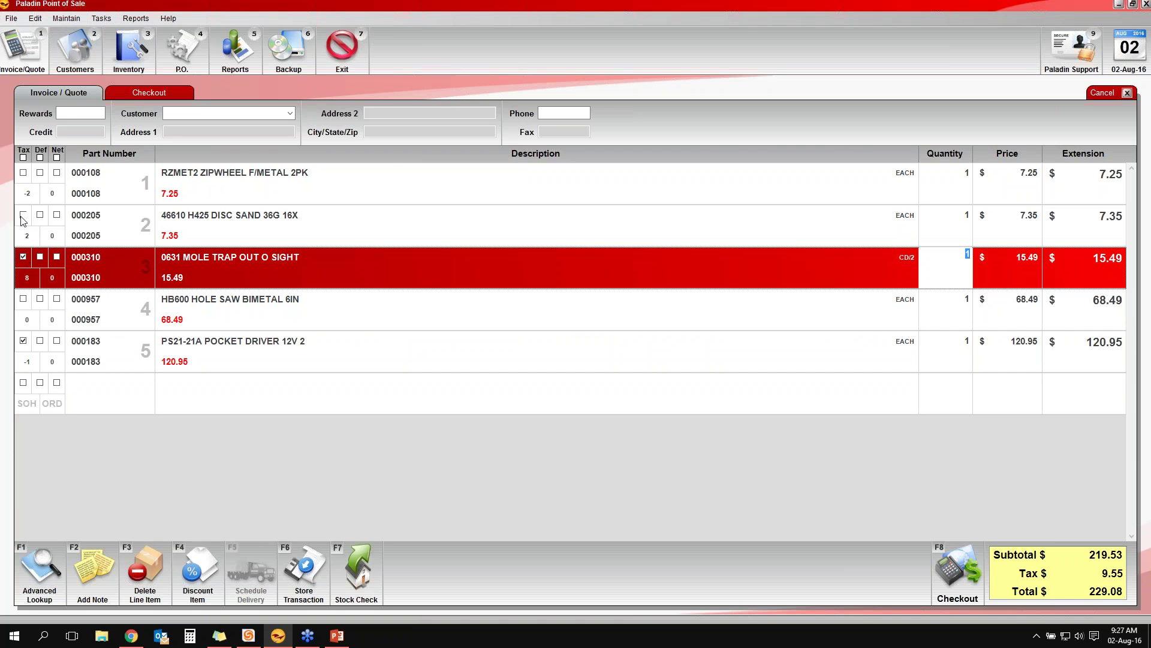
pyautogui.click(23, 215)
pyautogui.click(23, 174)
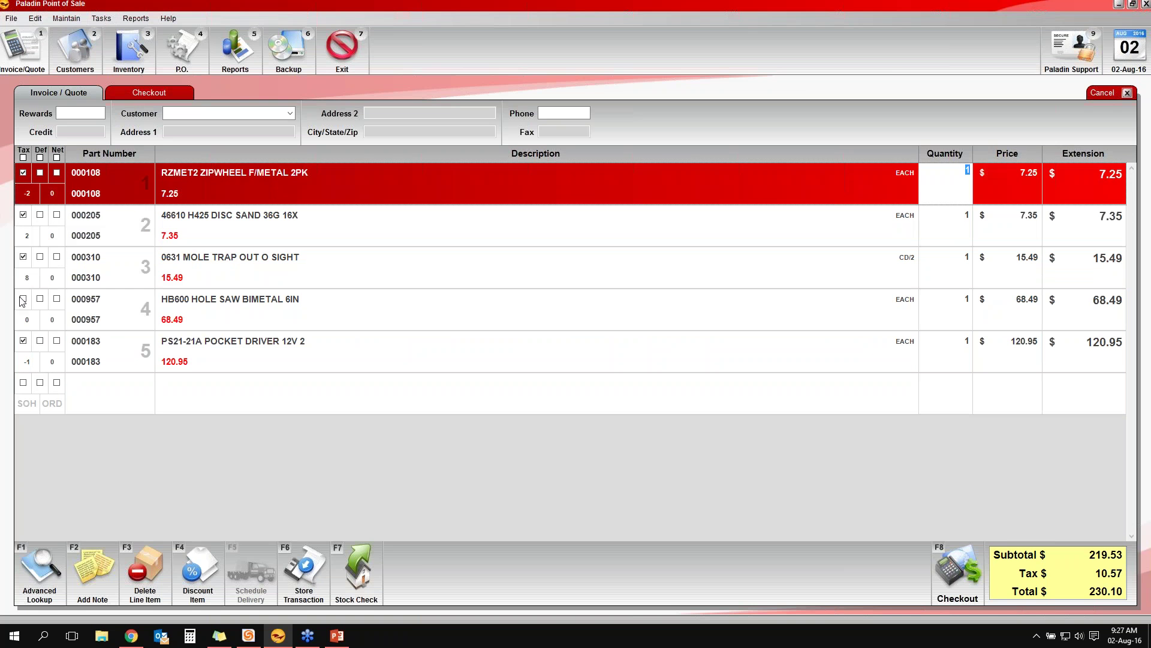
pyautogui.click(25, 303)
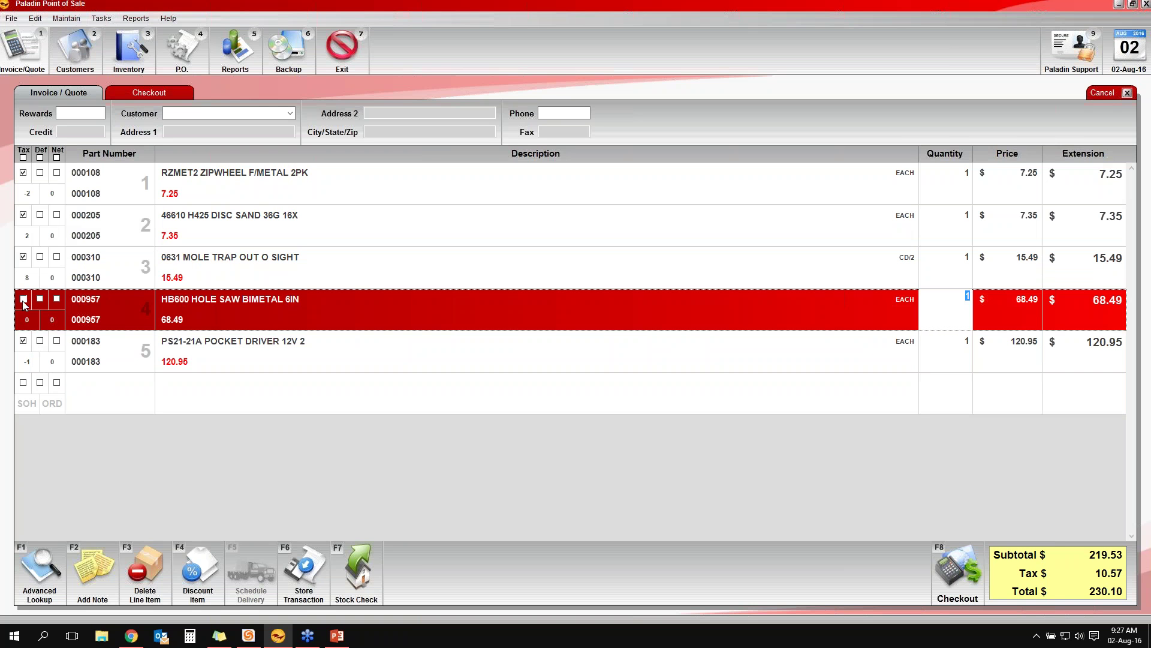
# Leave the pocket driver untaxed, bringing tax to 2.11 and the total to 221.64
pyautogui.click(24, 341)
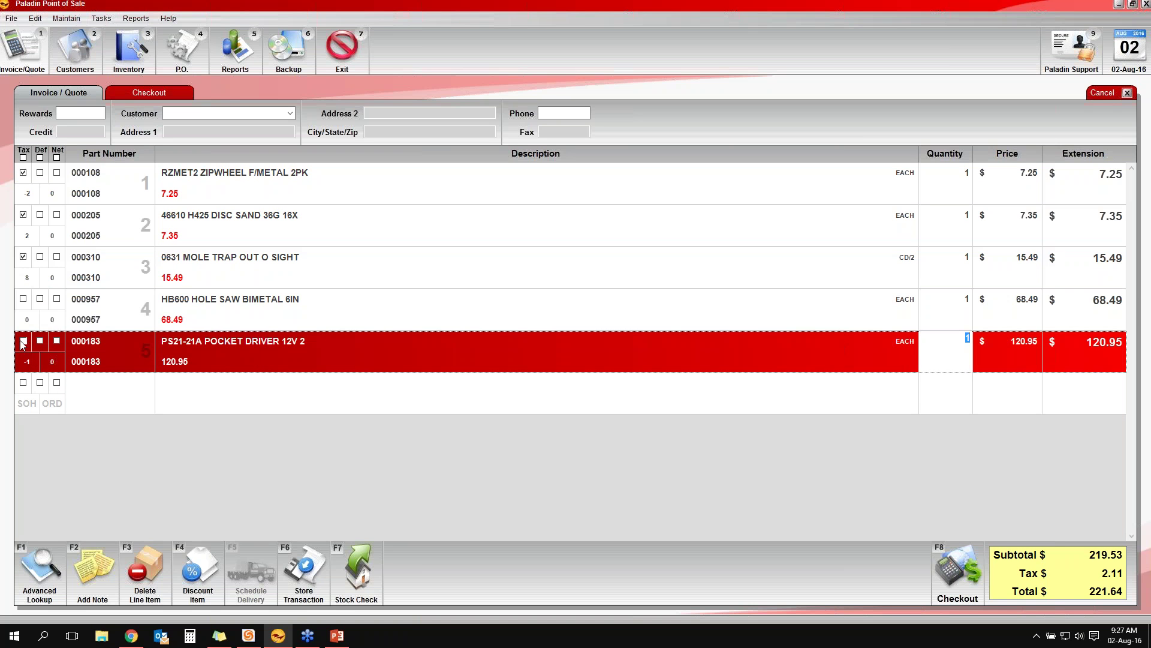
pyautogui.click(24, 341)
pyautogui.click(24, 341)
pyautogui.click(24, 341)
pyautogui.click(24, 341)
# At checkout, reset the sale's tax to ARIZONA state, ORANGE county and HOUSTON city (tax 3.39, total 222.92)
pyautogui.press('F8')
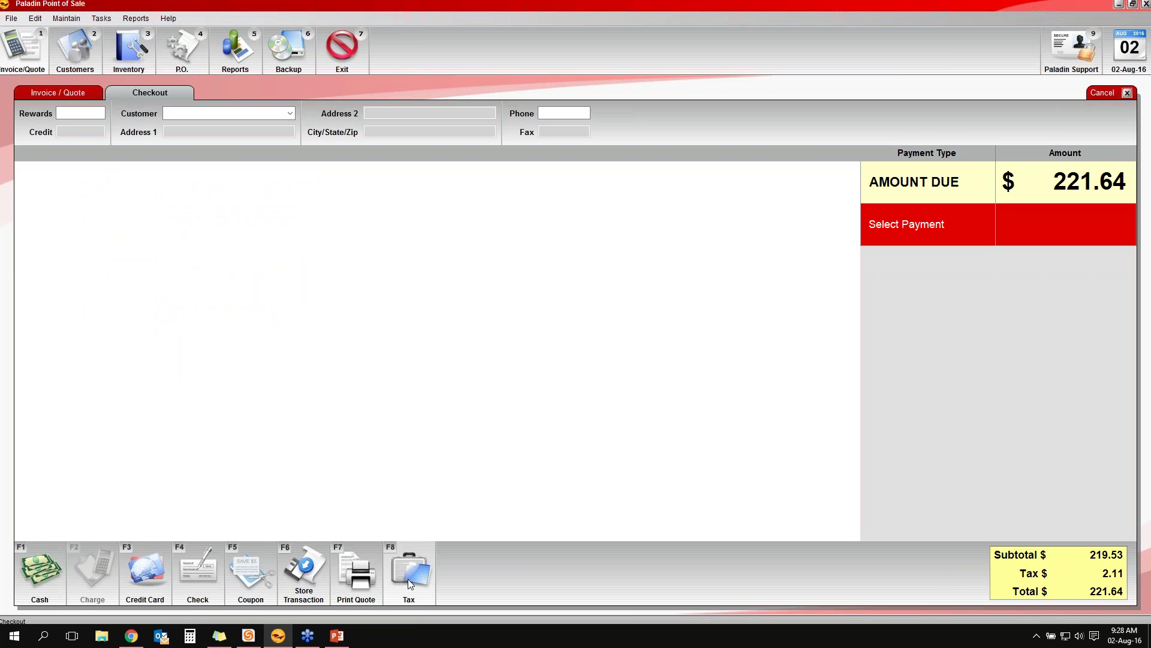
pyautogui.click(384, 588)
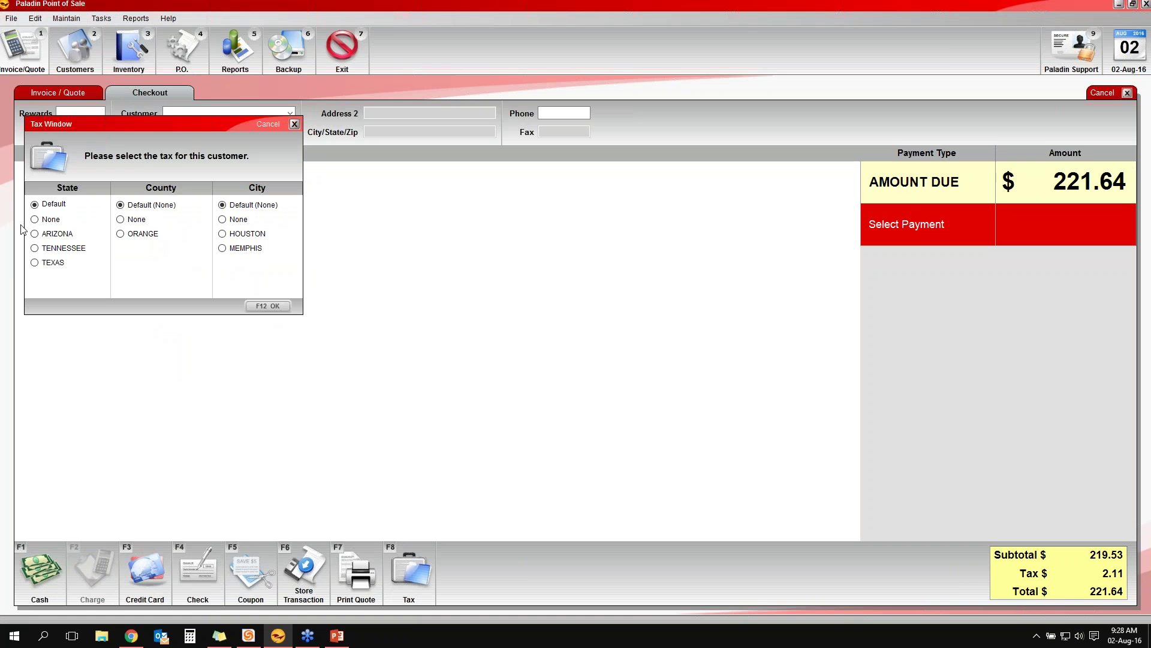
pyautogui.click(36, 234)
pyautogui.click(121, 236)
pyautogui.click(225, 235)
pyautogui.click(278, 308)
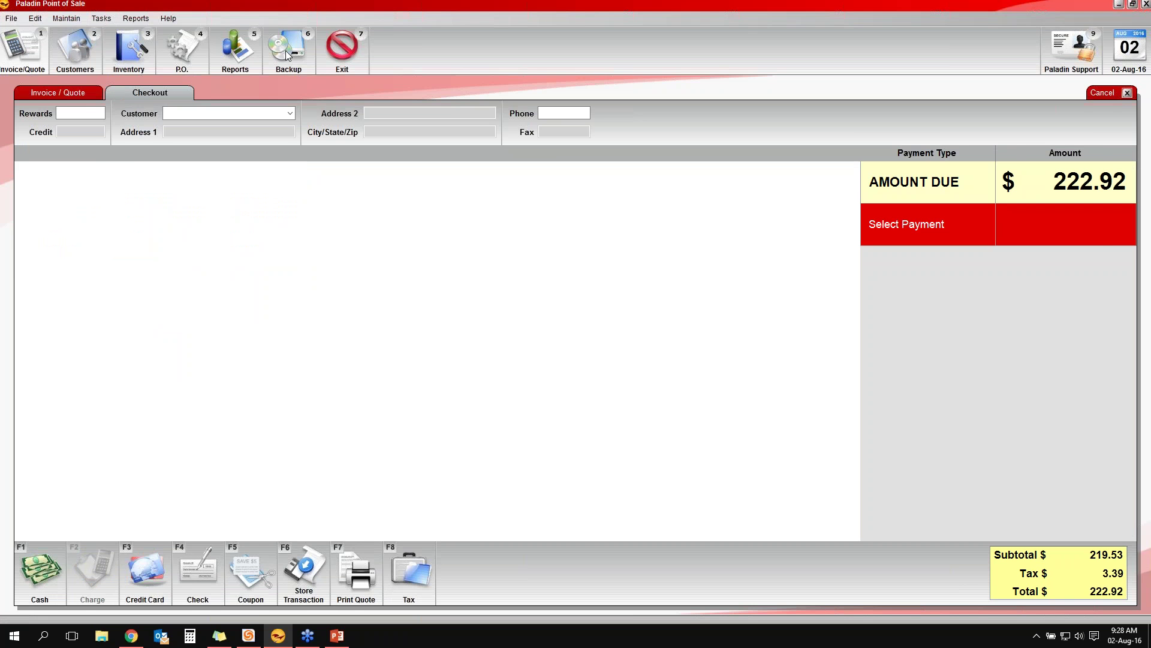
pyautogui.click(58, 92)
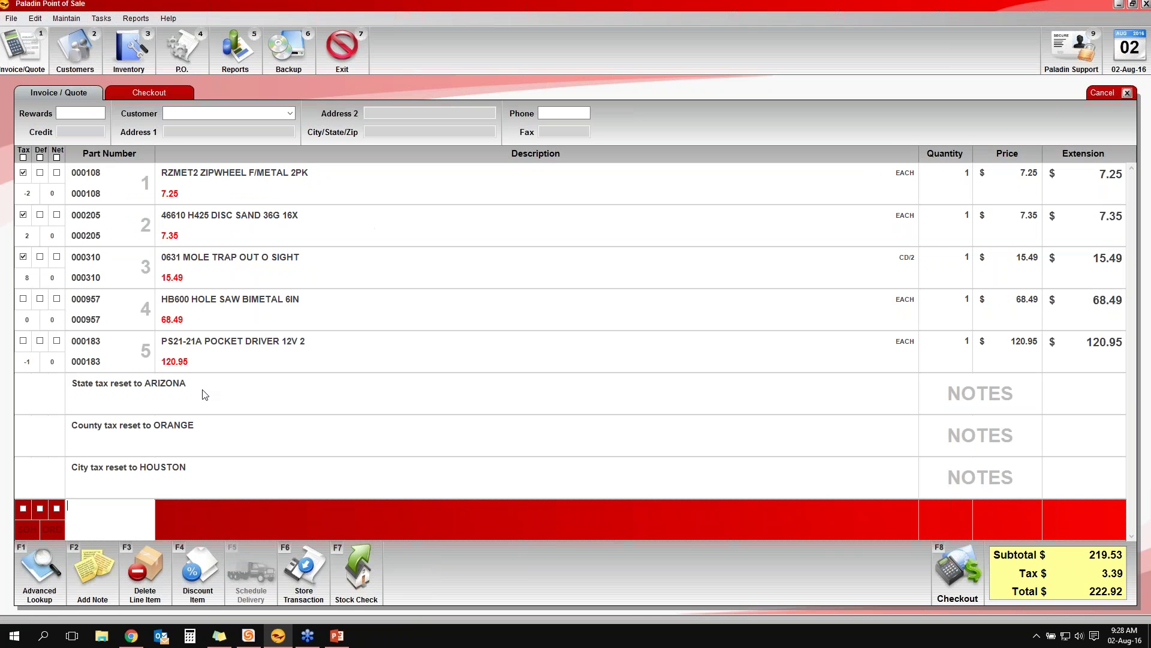
# Review the ORANGE county and HOUSTON city tax reset notes, then tick Def on the first line item
pyautogui.click(157, 435)
pyautogui.click(162, 495)
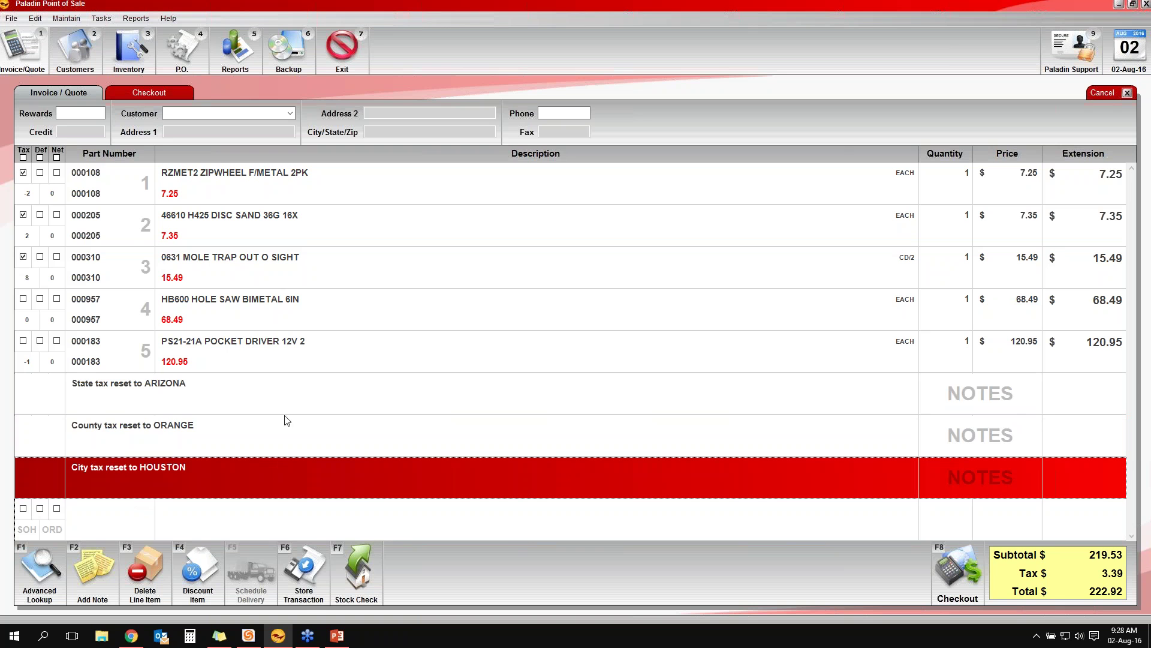
pyautogui.click(222, 442)
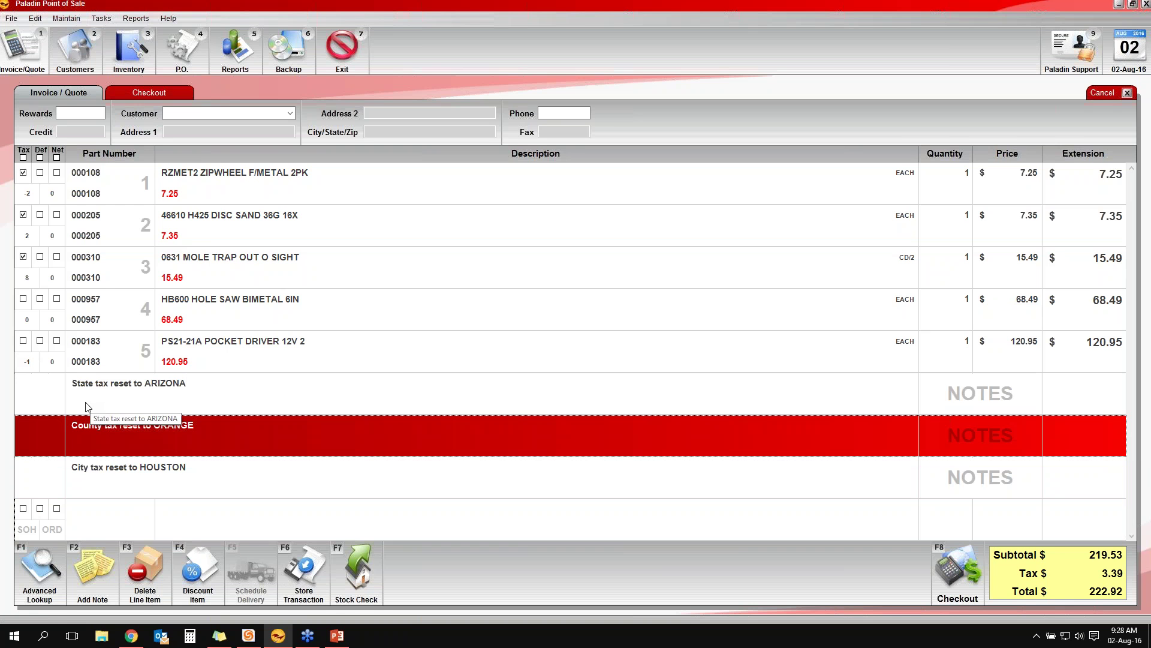
pyautogui.click(39, 172)
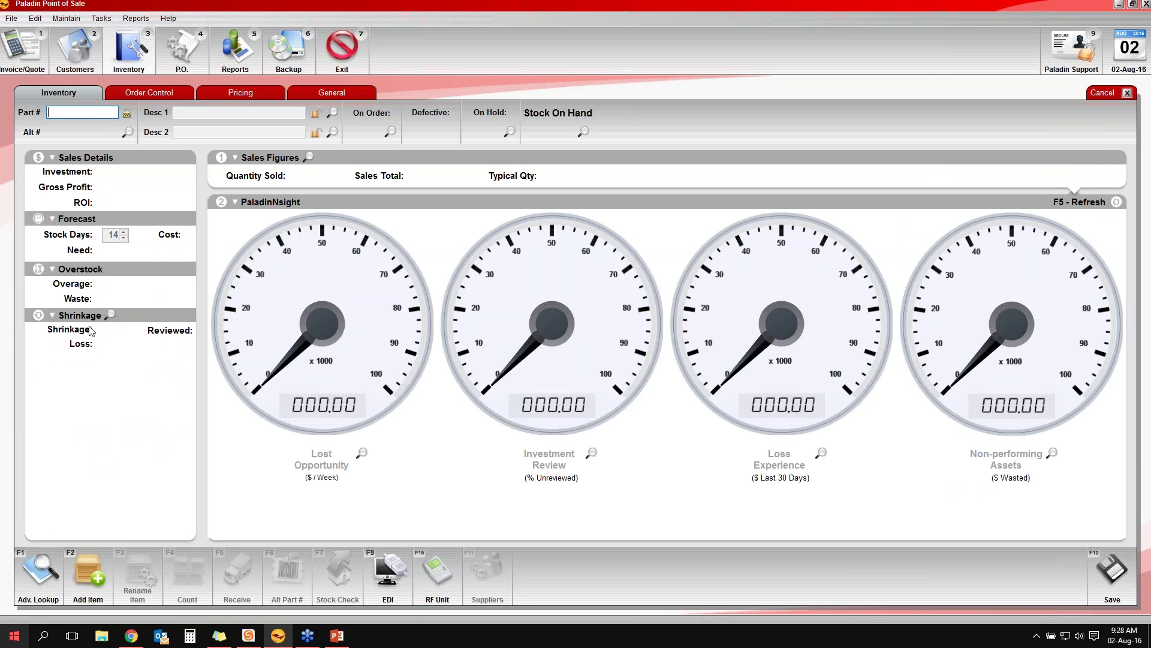
# Search Advanced Lookup for keyword 'a', load part 000108 in Inventory, then select the invoice's second line
pyautogui.press('F1')
pyautogui.write('a')
pyautogui.press('Return')
pyautogui.press('Down')
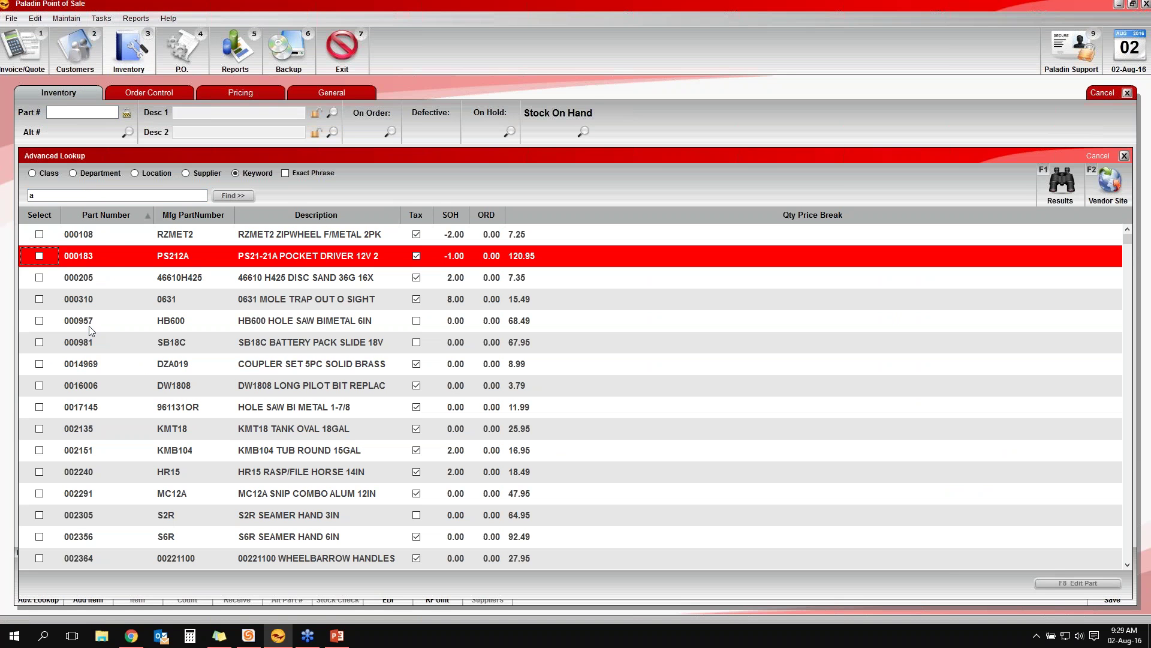
pyautogui.click(230, 238)
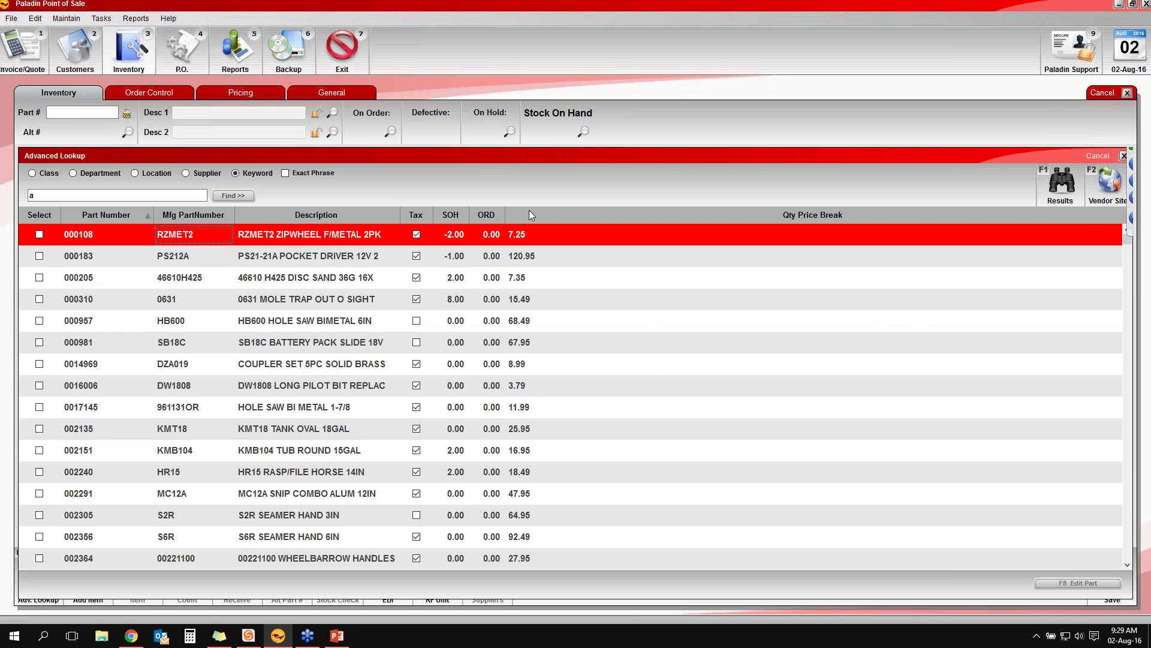
pyautogui.press('Return')
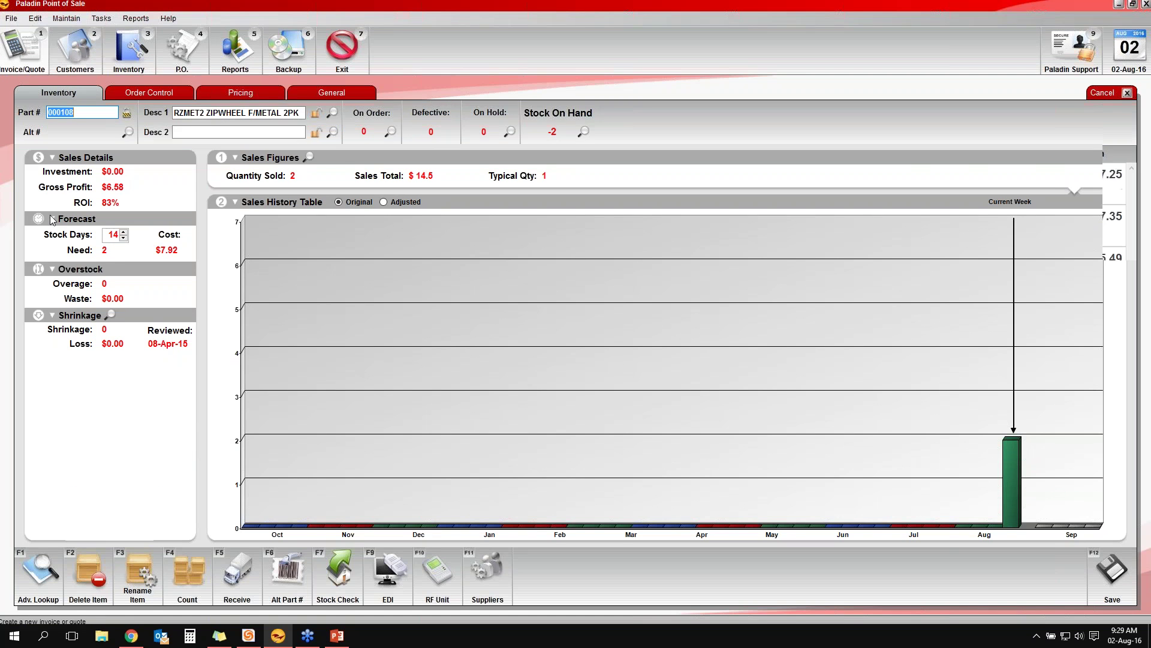
pyautogui.click(22, 49)
pyautogui.click(42, 223)
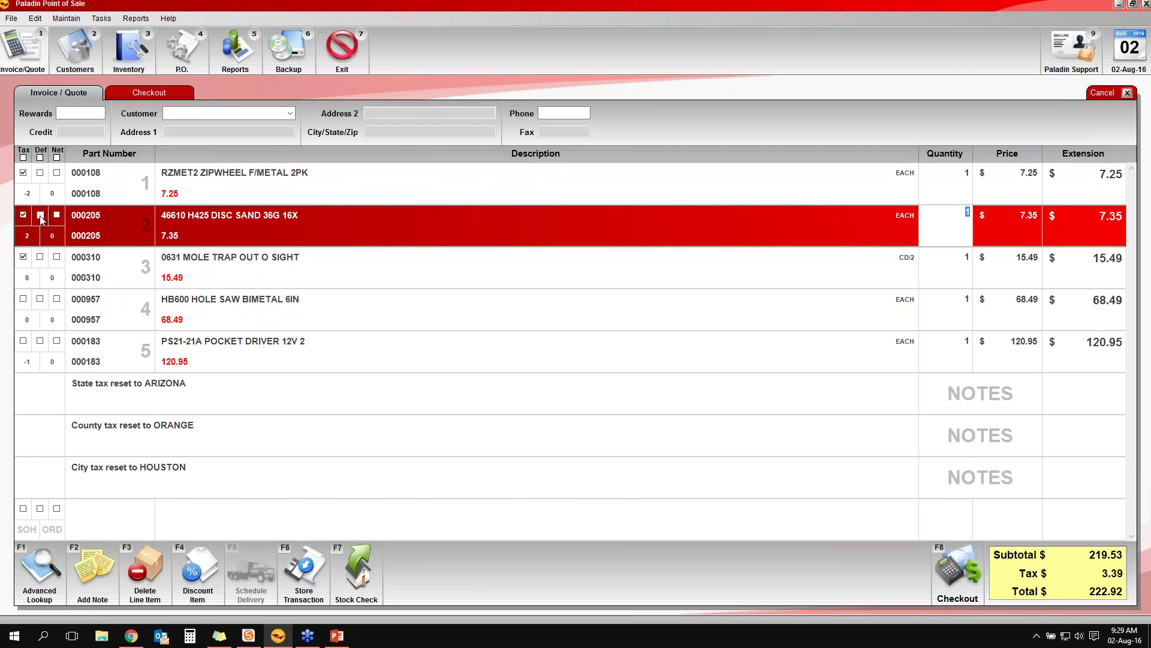
# Check part 000108's inventory record, then store the transaction with F6 to clear the invoice
pyautogui.click(120, 52)
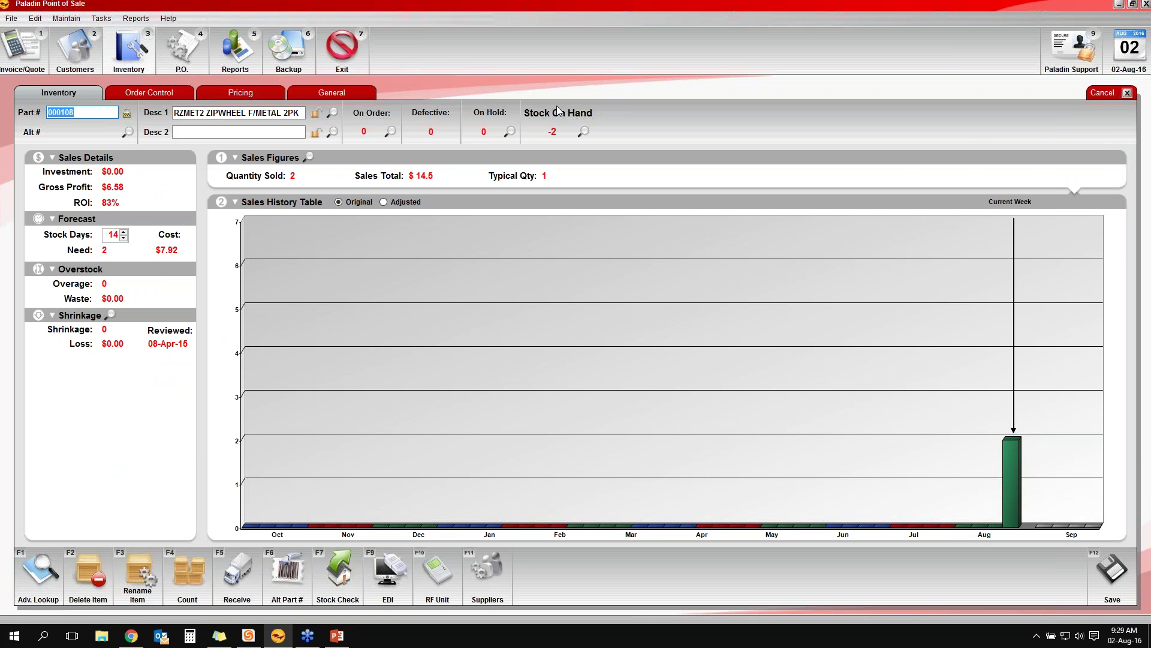
pyautogui.click(42, 64)
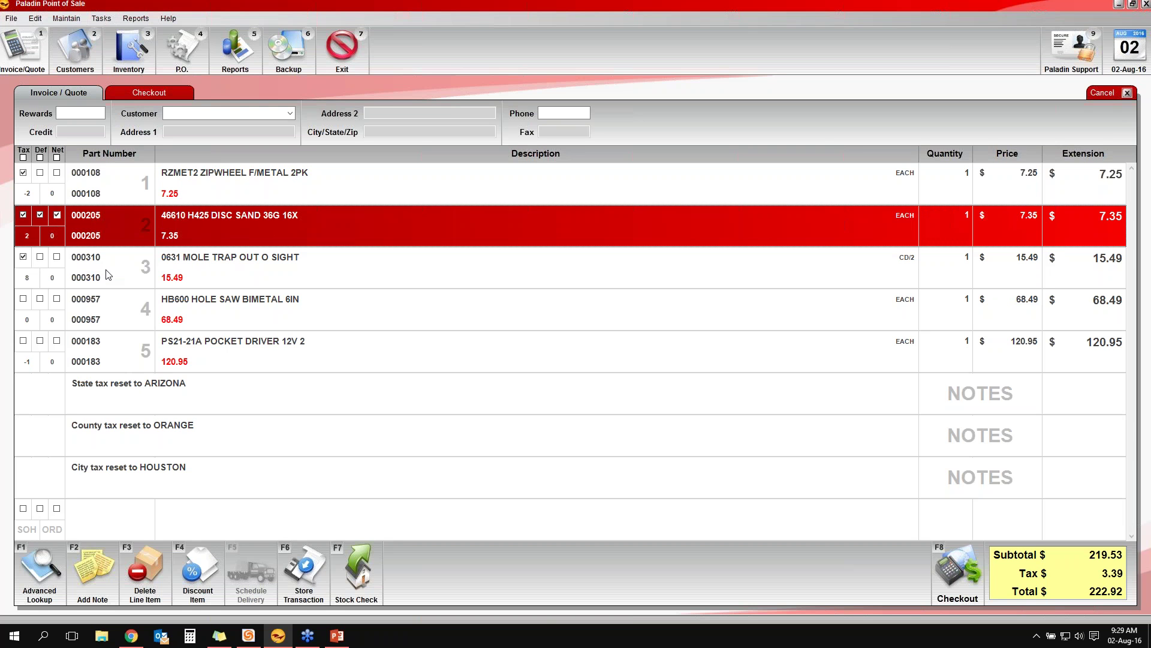
pyautogui.press('F6')
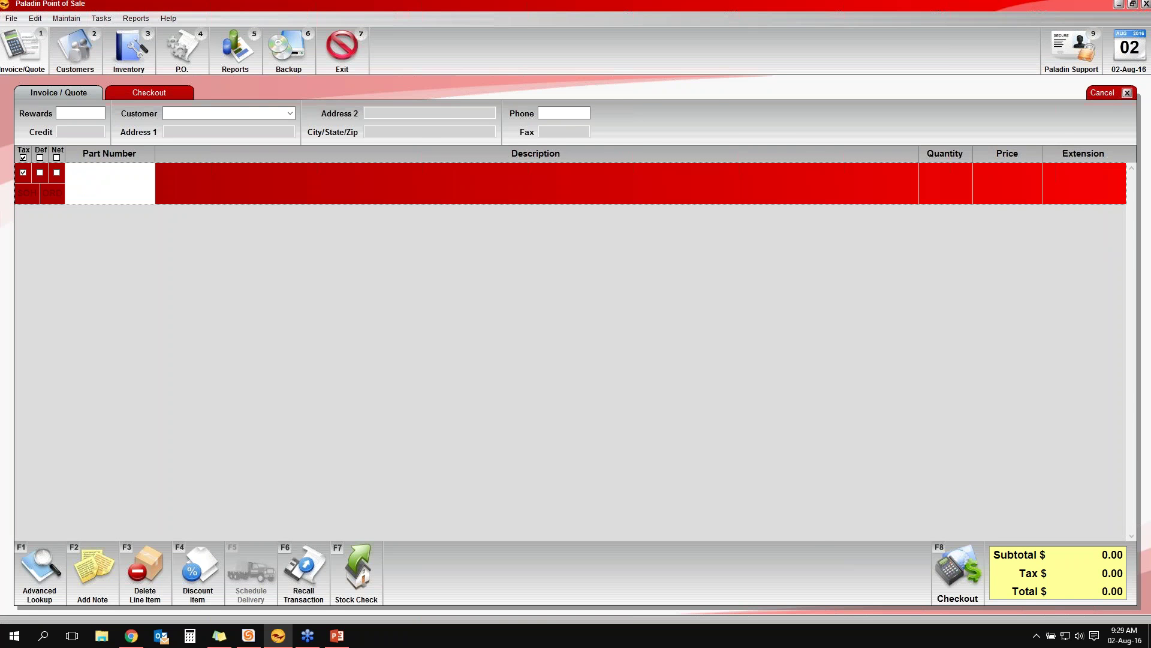
# Switch to the PowerPoint slideshow and go back to the BizCoach Webinars title slide
pyautogui.hotkey('alt', 'Tab')
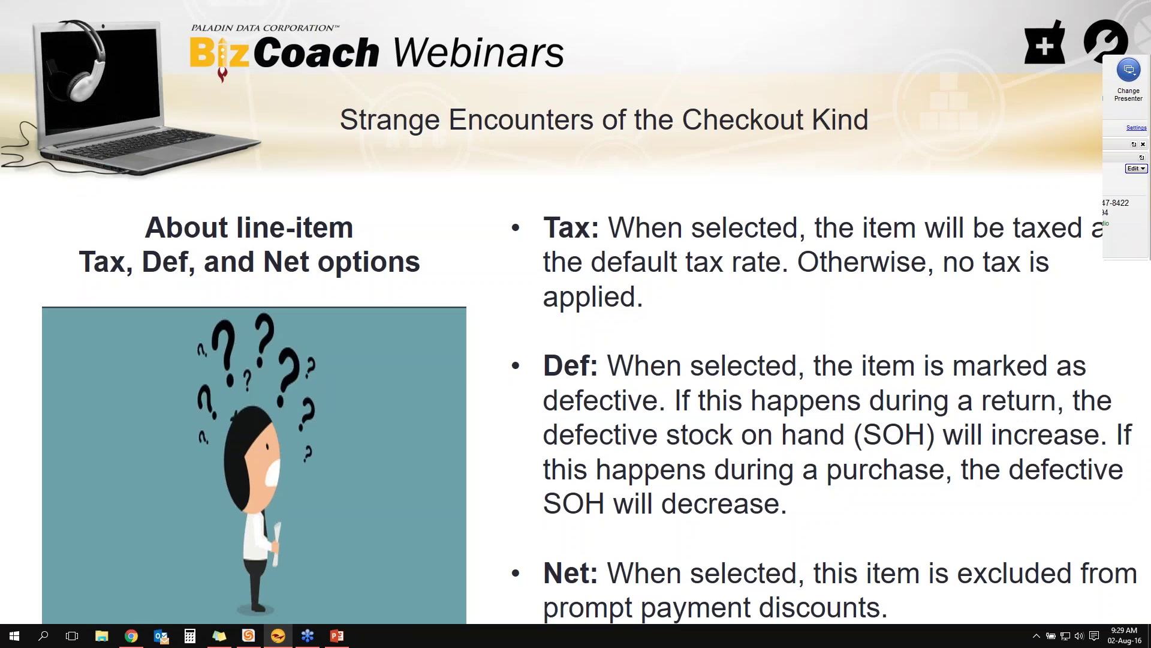
pyautogui.press('Home')
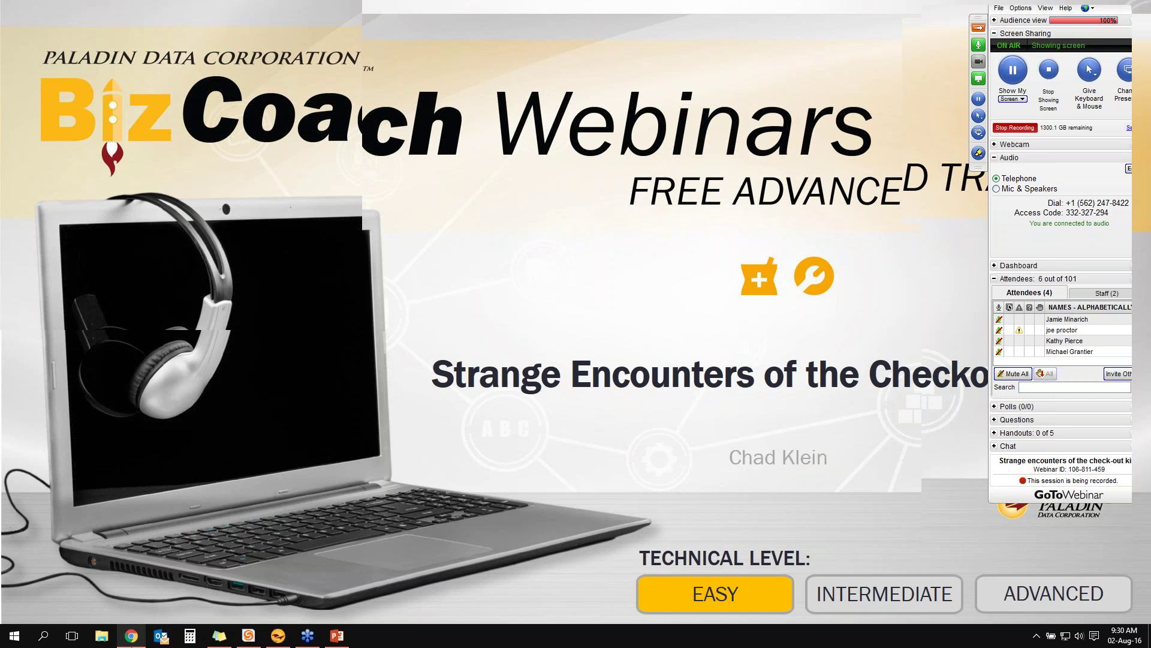
pyautogui.click(131, 635)
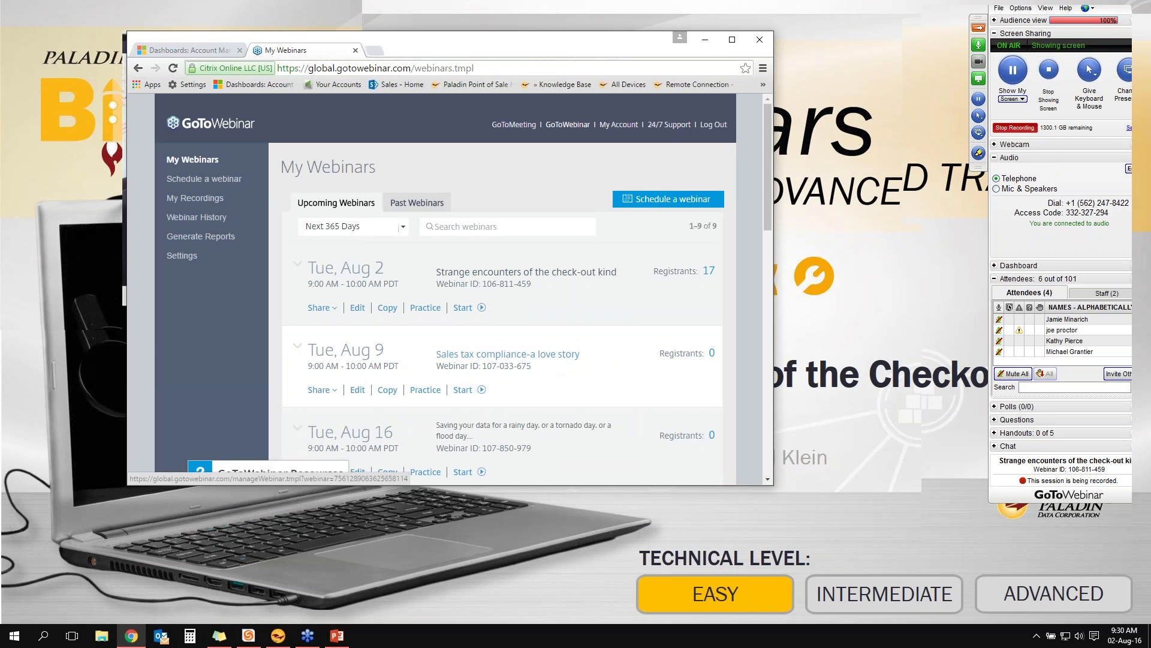
pyautogui.click(706, 40)
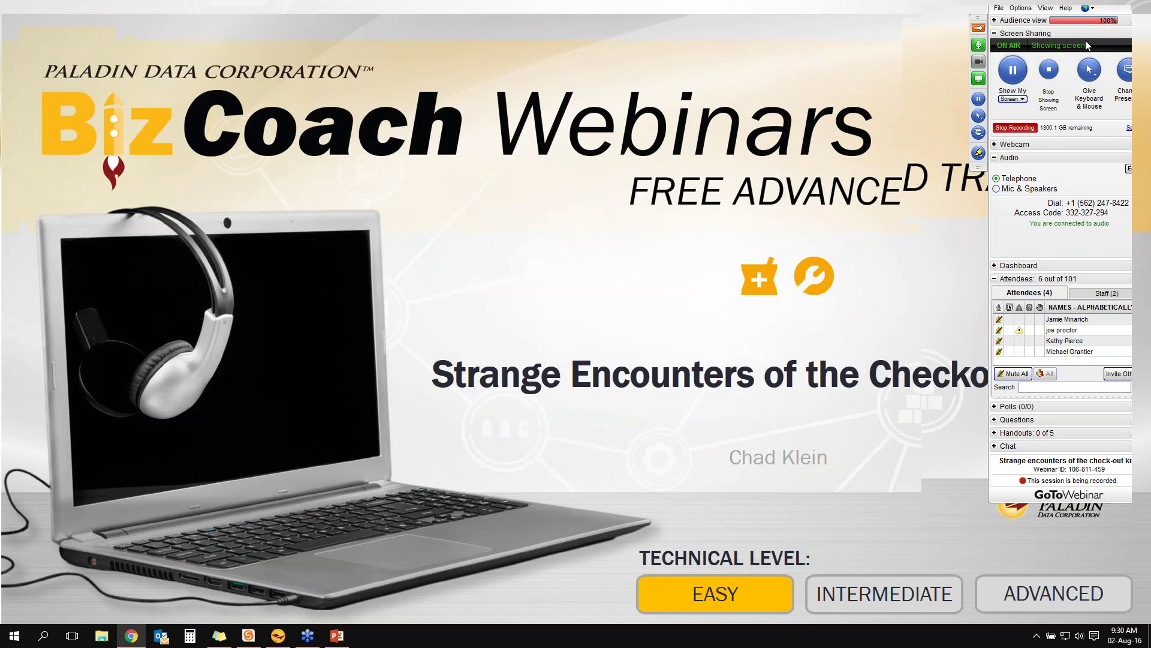